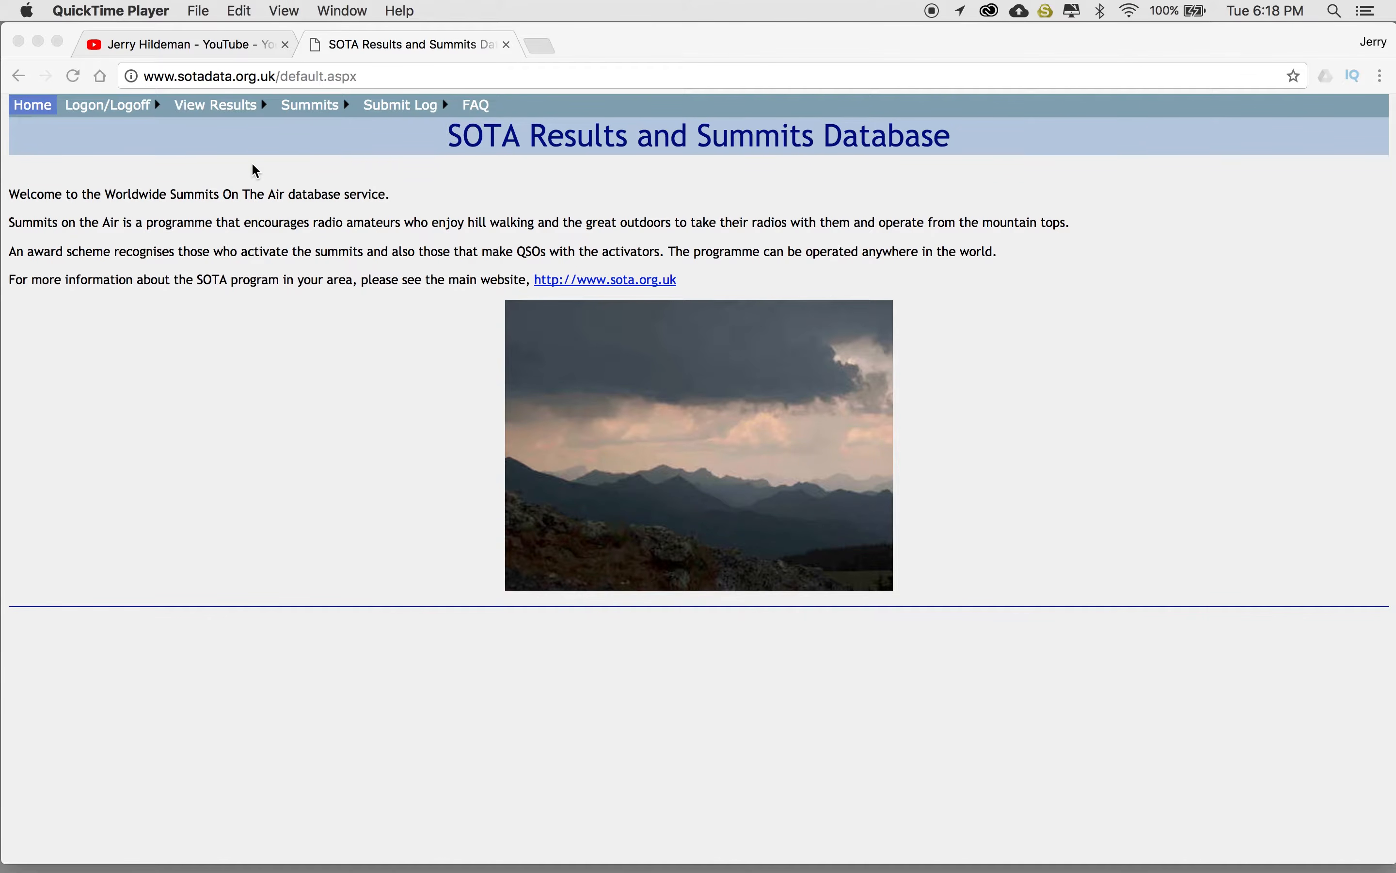
pyautogui.click(379, 84)
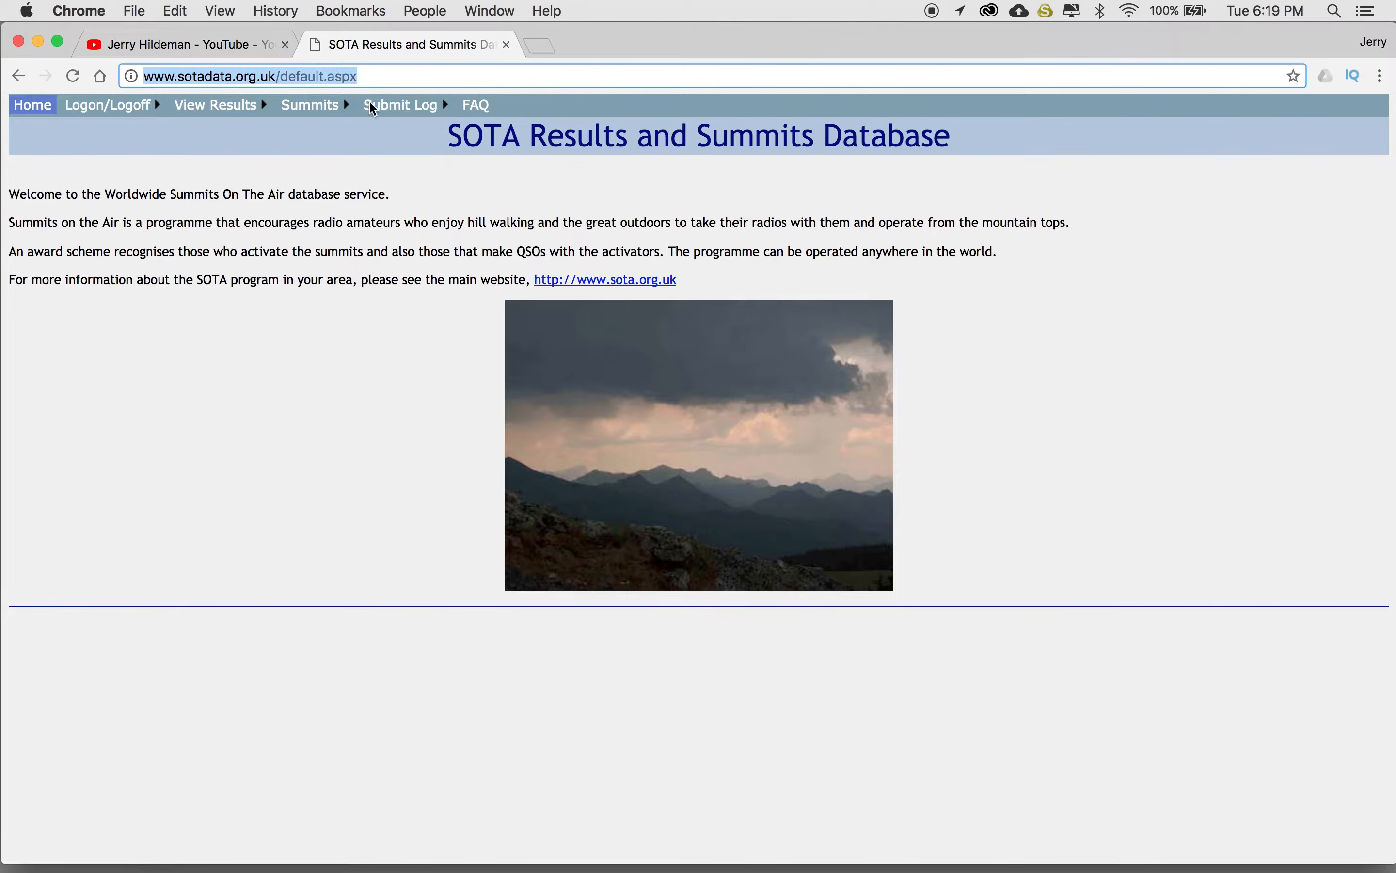
pyautogui.press('BackSpace')
pyautogui.press('BackSpace')
pyautogui.press('BackSpace')
pyautogui.press('BackSpace')
pyautogui.press('BackSpace')
pyautogui.press('BackSpace')
pyautogui.press('BackSpace')
pyautogui.press('BackSpace')
pyautogui.press('BackSpace')
pyautogui.press('BackSpace')
pyautogui.press('BackSpace')
pyautogui.press('BackSpace')
pyautogui.press('BackSpace')
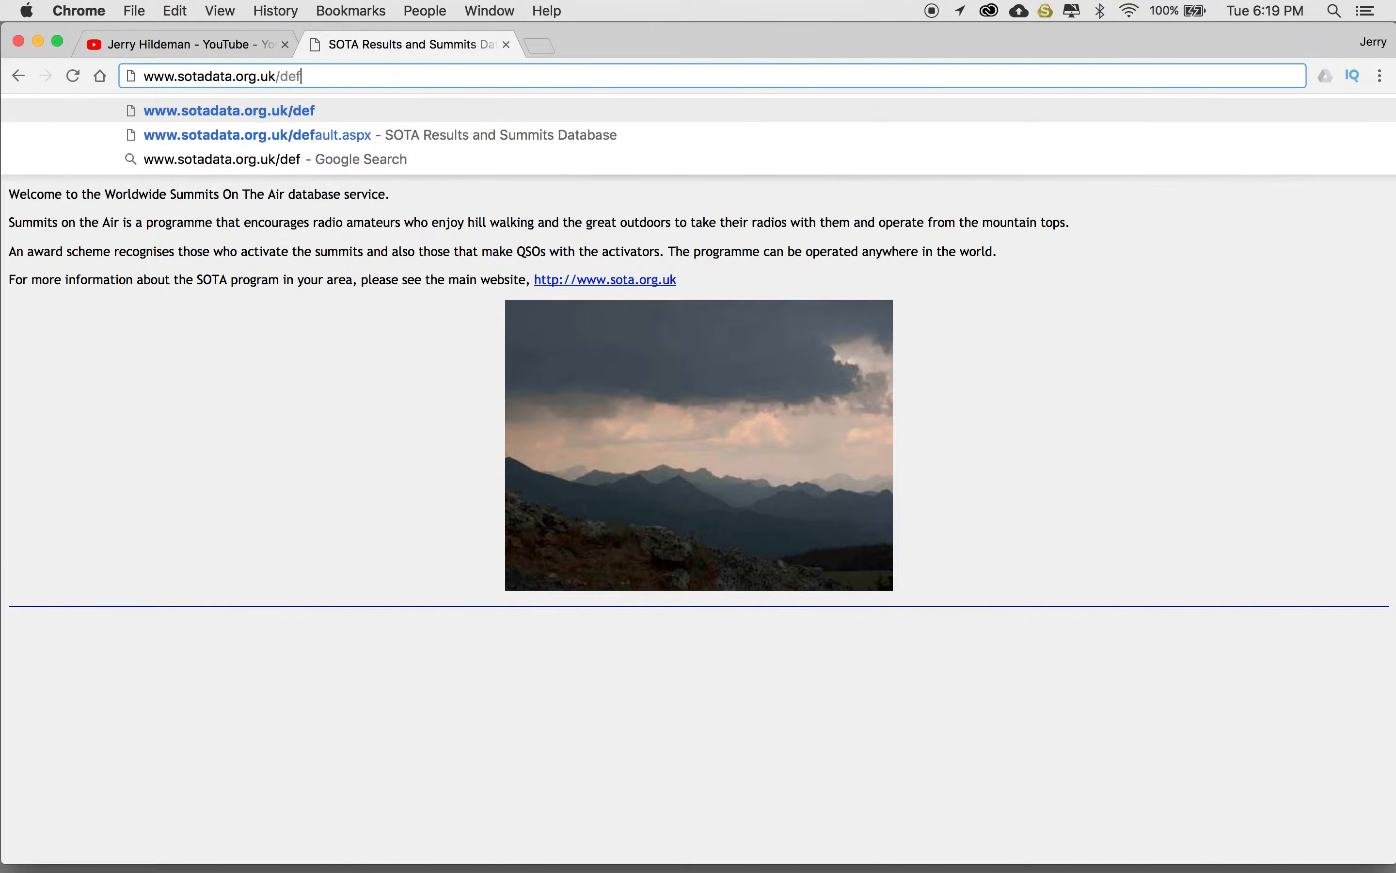
pyautogui.press('Return')
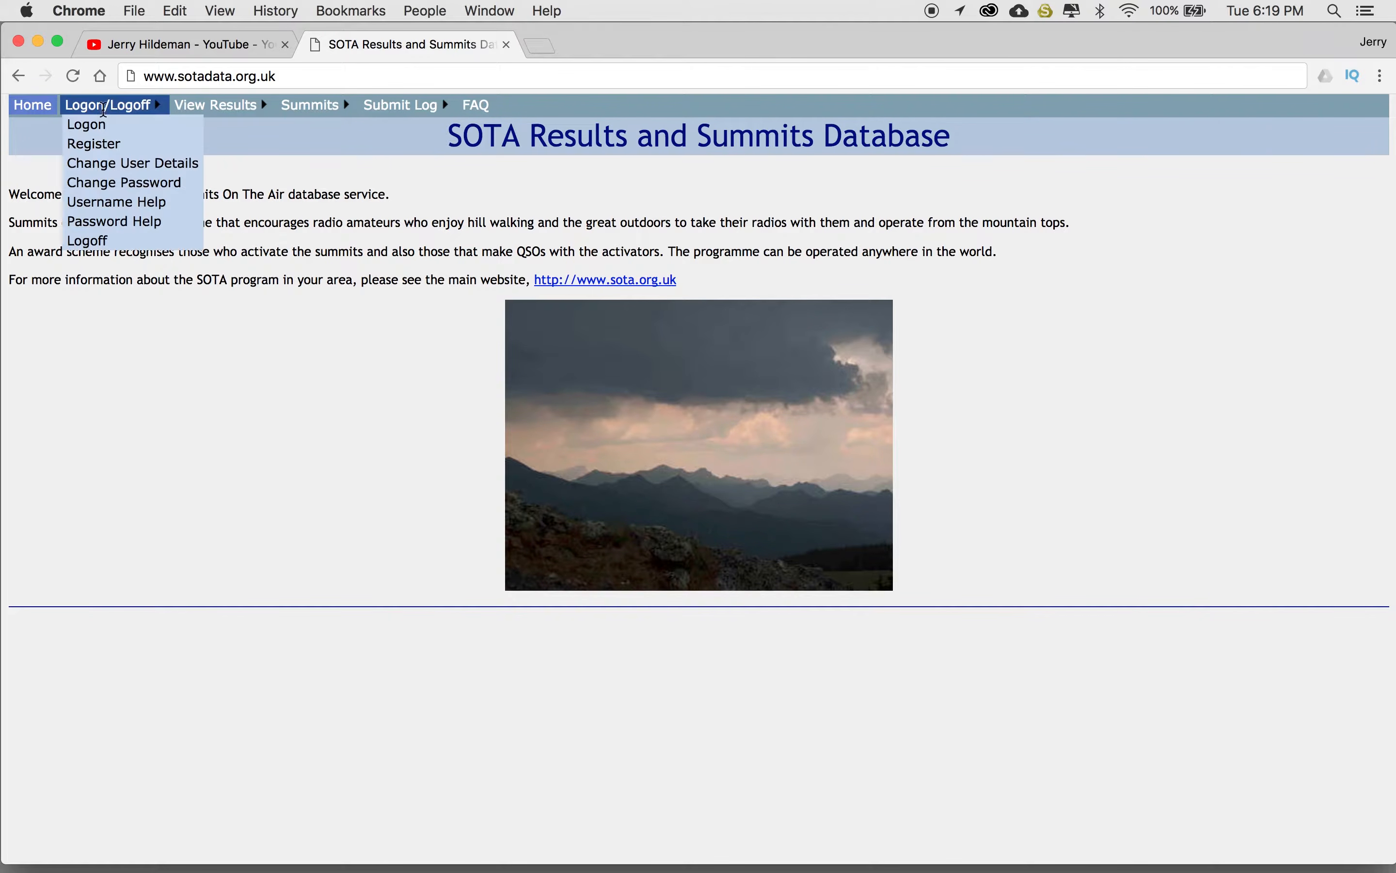
# Log on to the SOTA database with the prefilled credentials and continue past the account details page
pyautogui.click(97, 123)
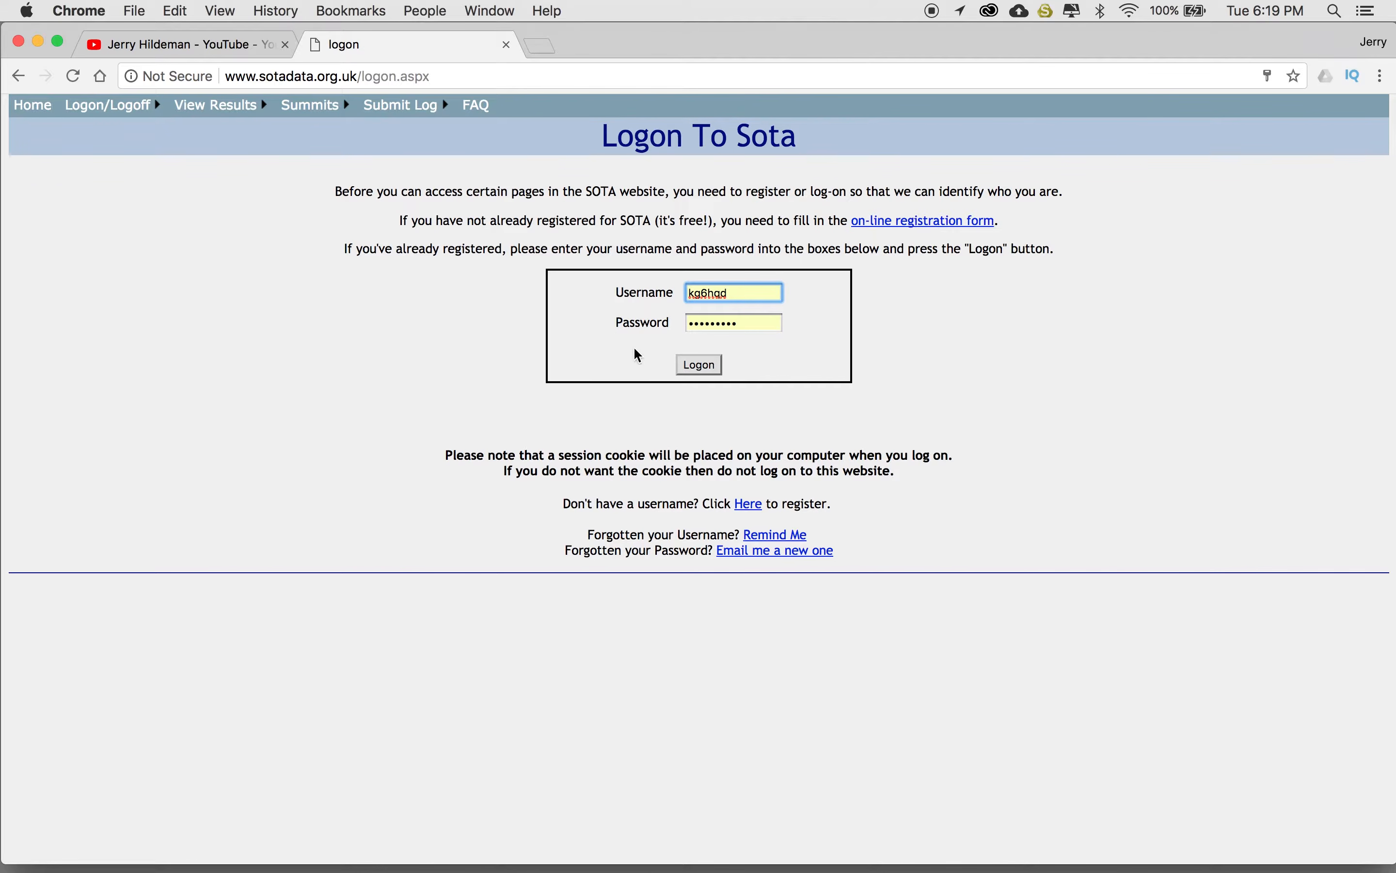
pyautogui.click(704, 366)
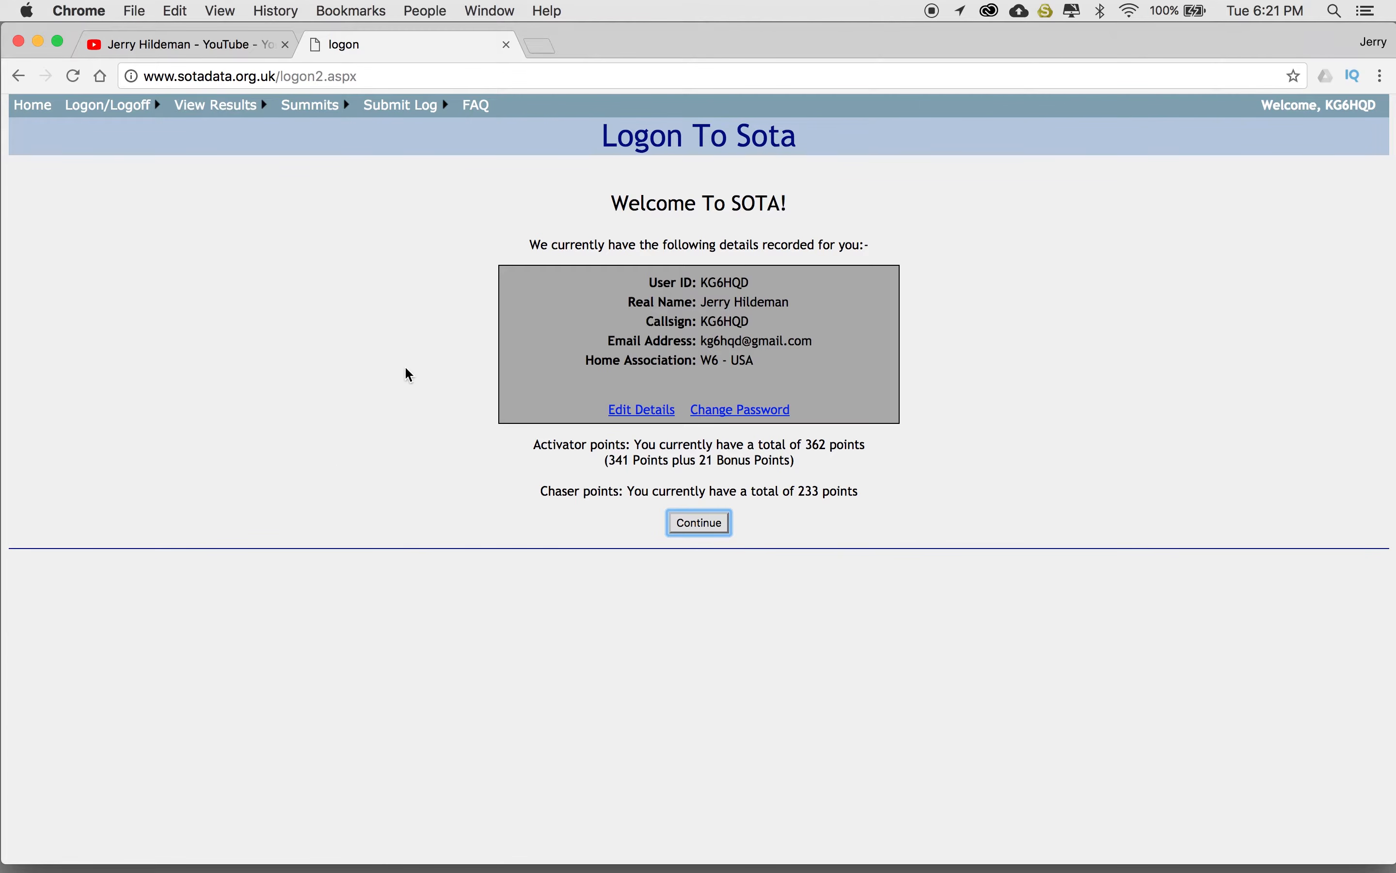
pyautogui.click(708, 530)
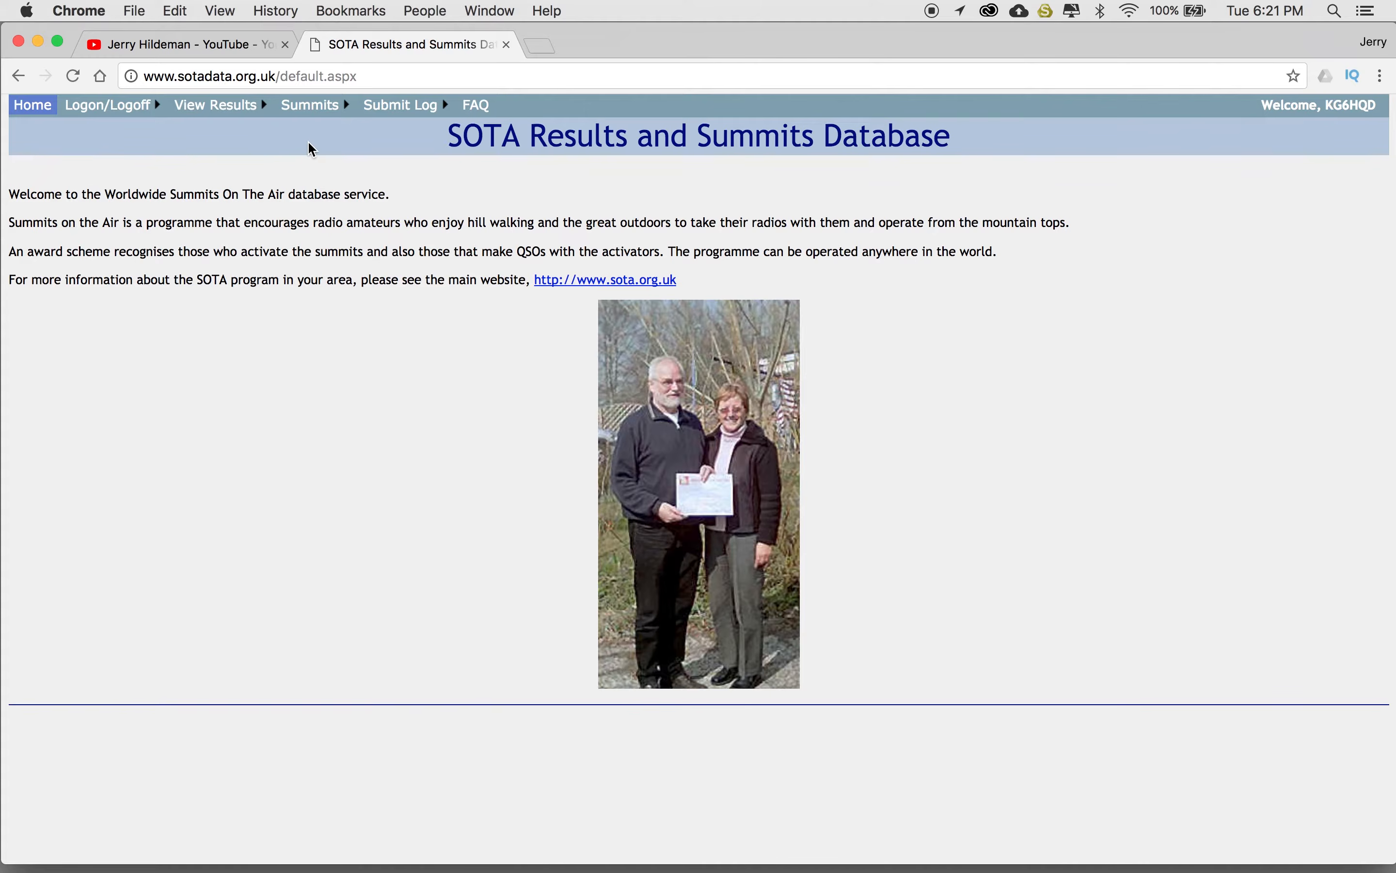
# Start a new activator log entry, declining to restore the pending W6/CT-040 activation
pyautogui.moveTo(315, 106)
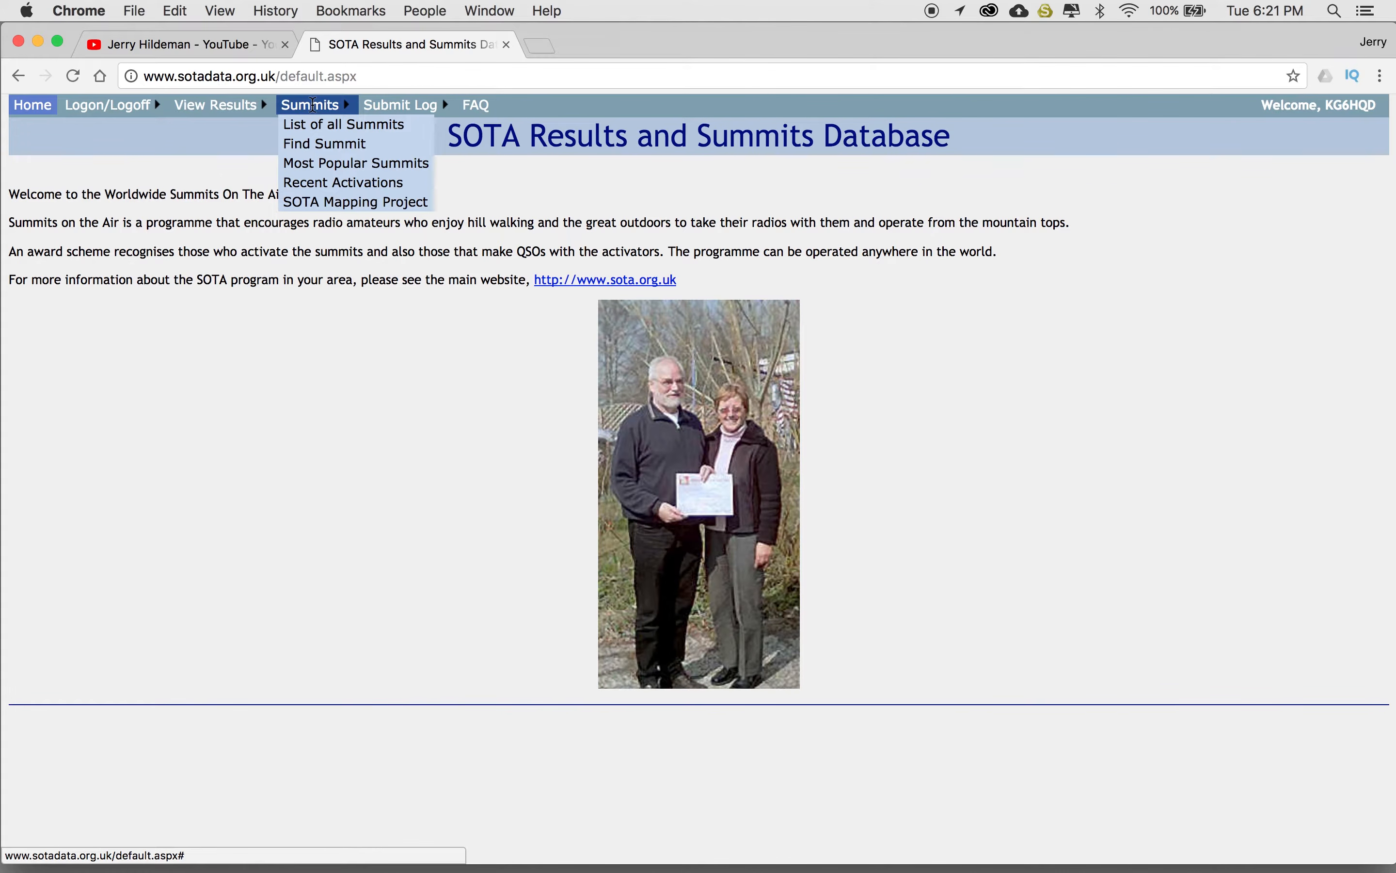
pyautogui.moveTo(385, 106)
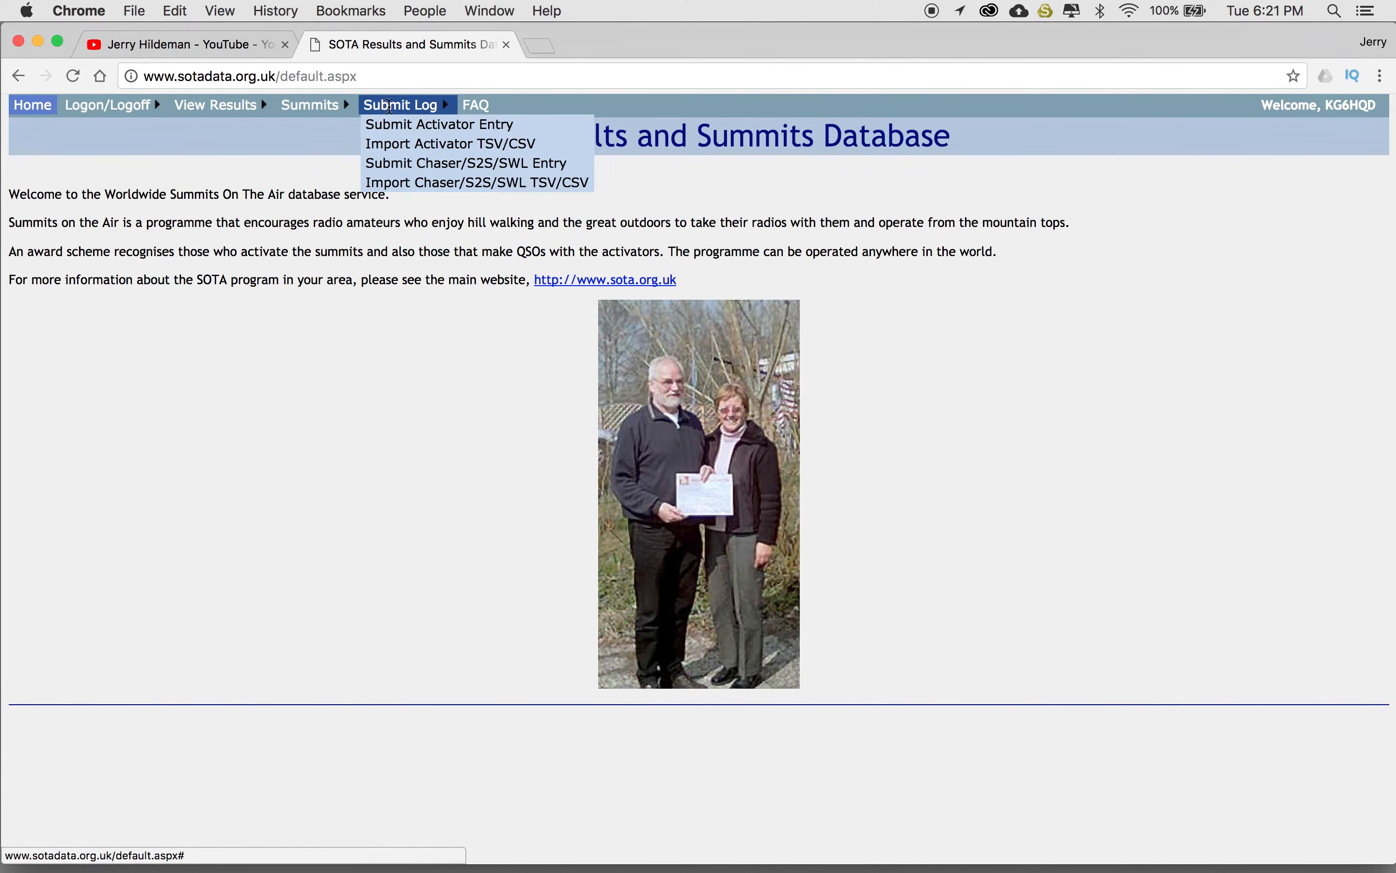
pyautogui.click(398, 124)
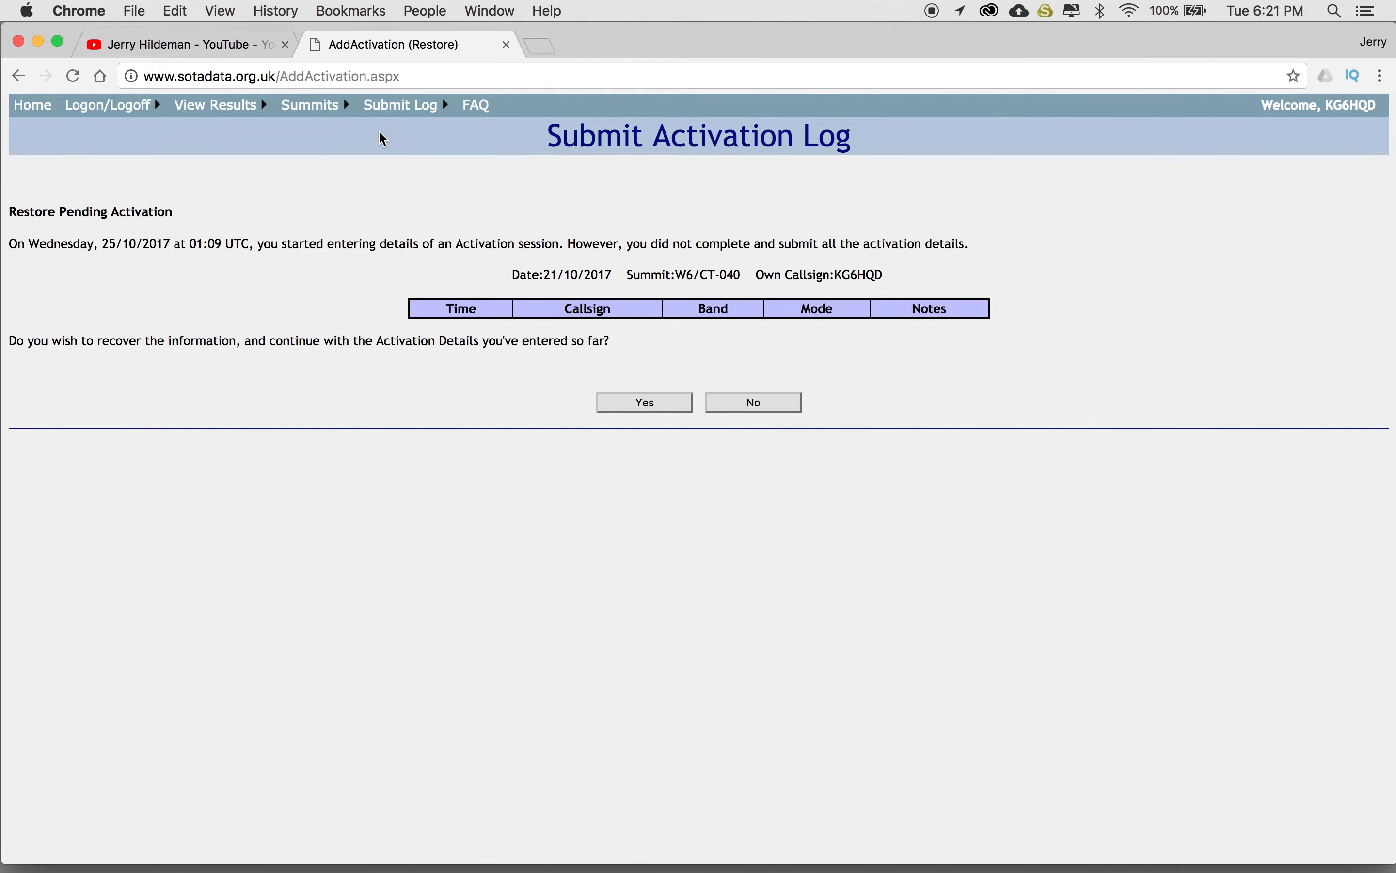
pyautogui.moveTo(404, 106)
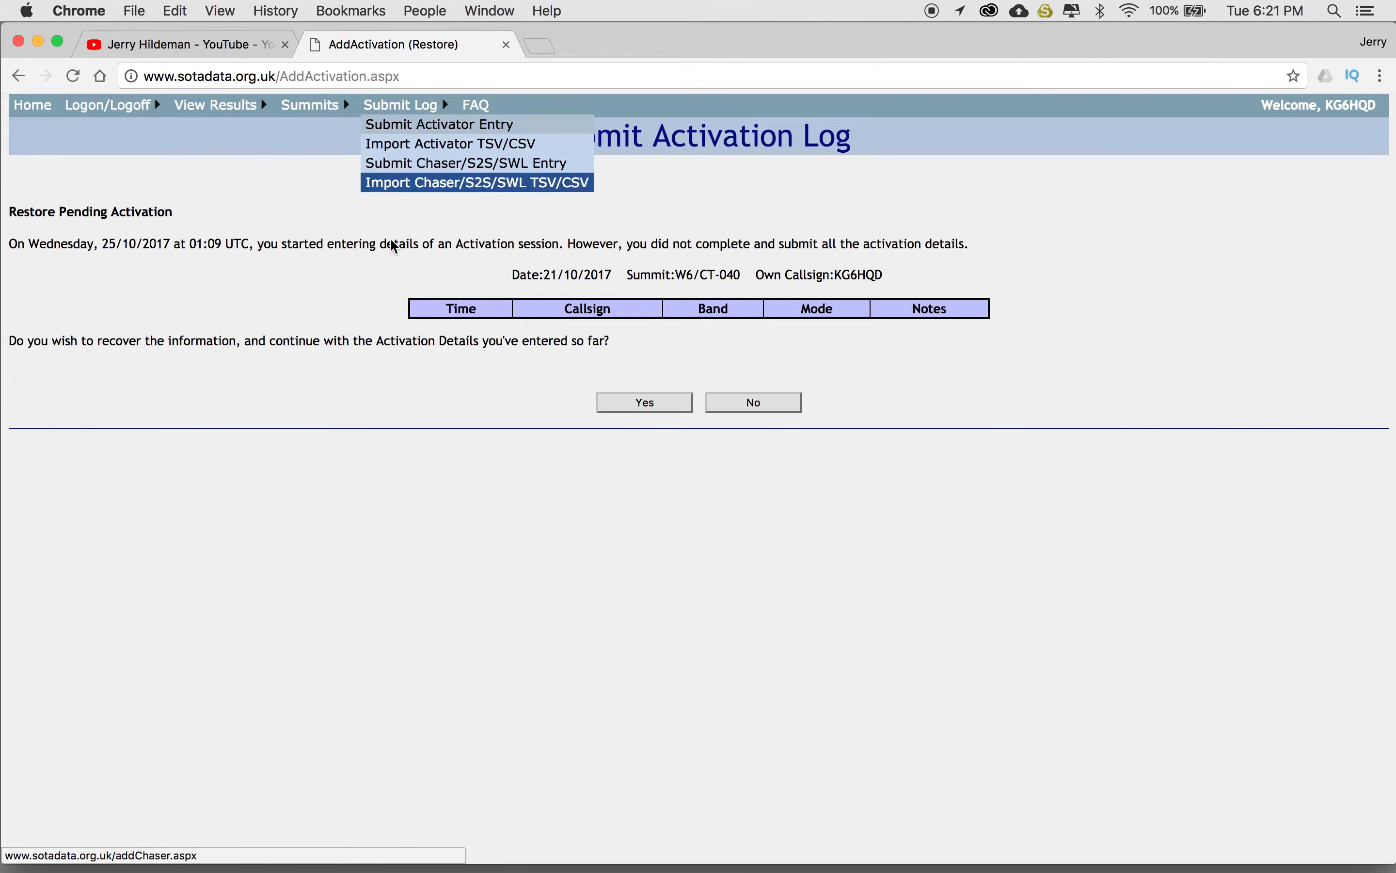
pyautogui.click(664, 403)
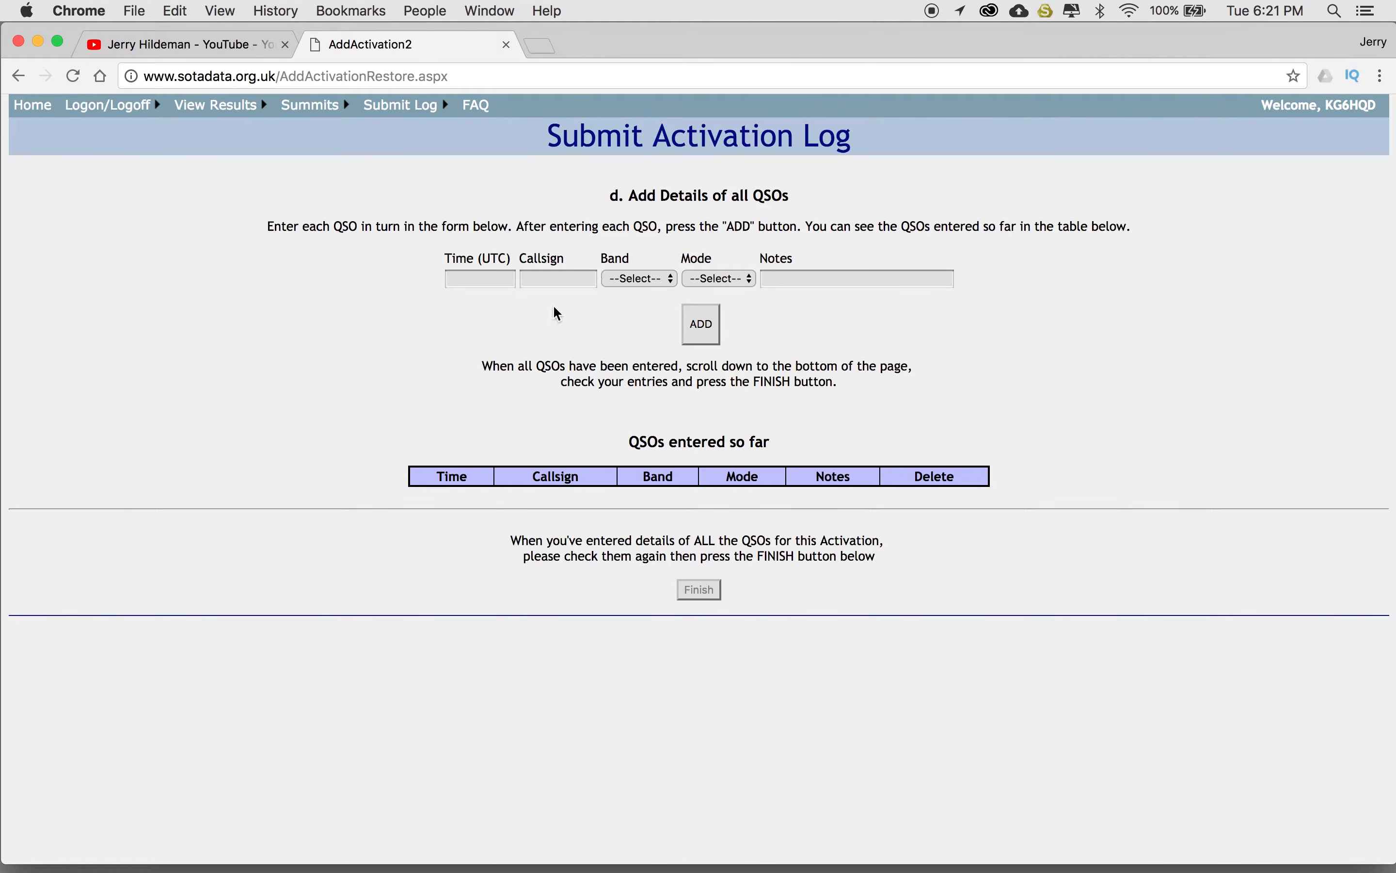
pyautogui.click(18, 76)
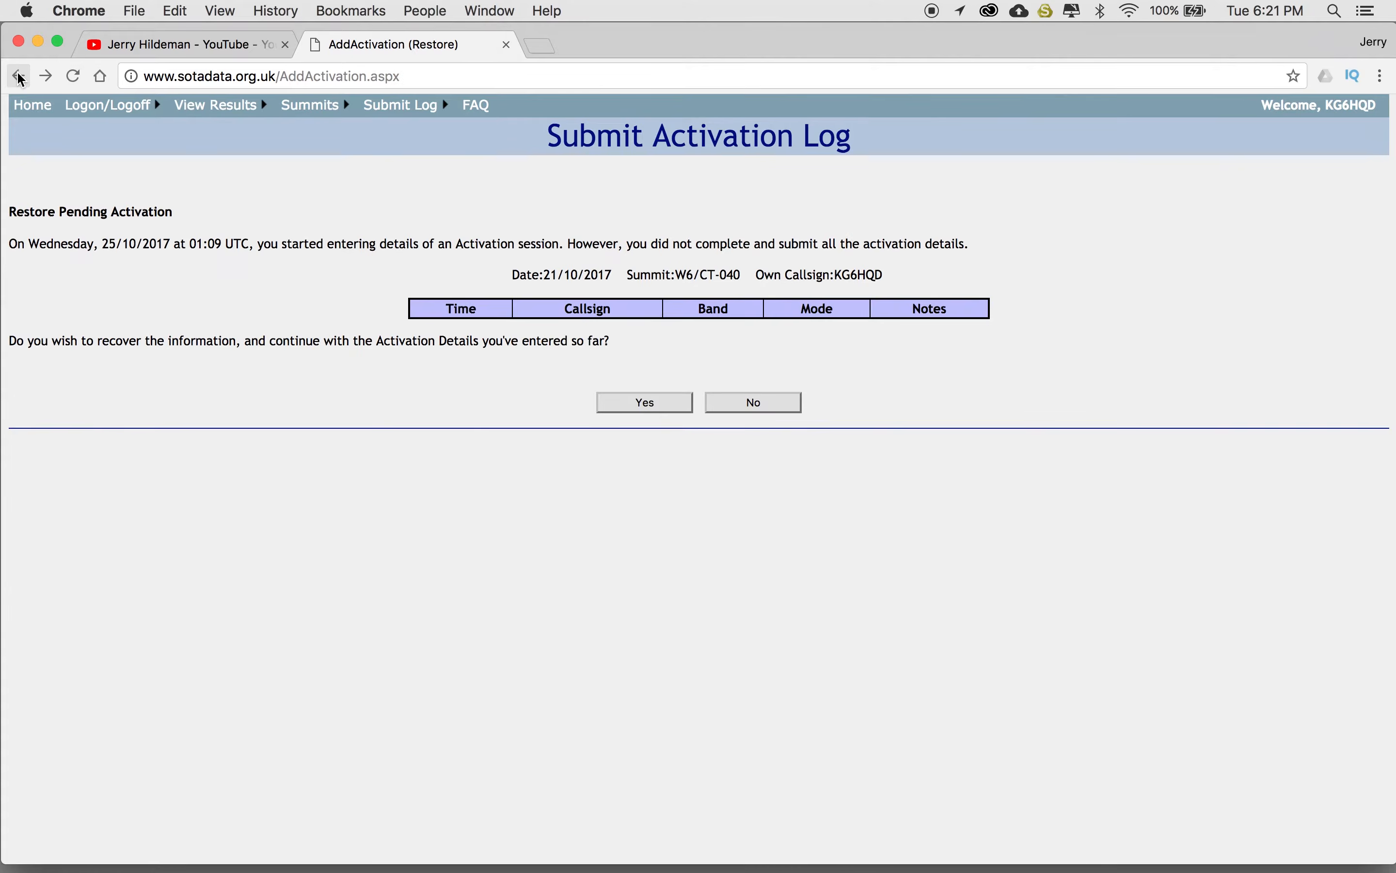
pyautogui.click(760, 400)
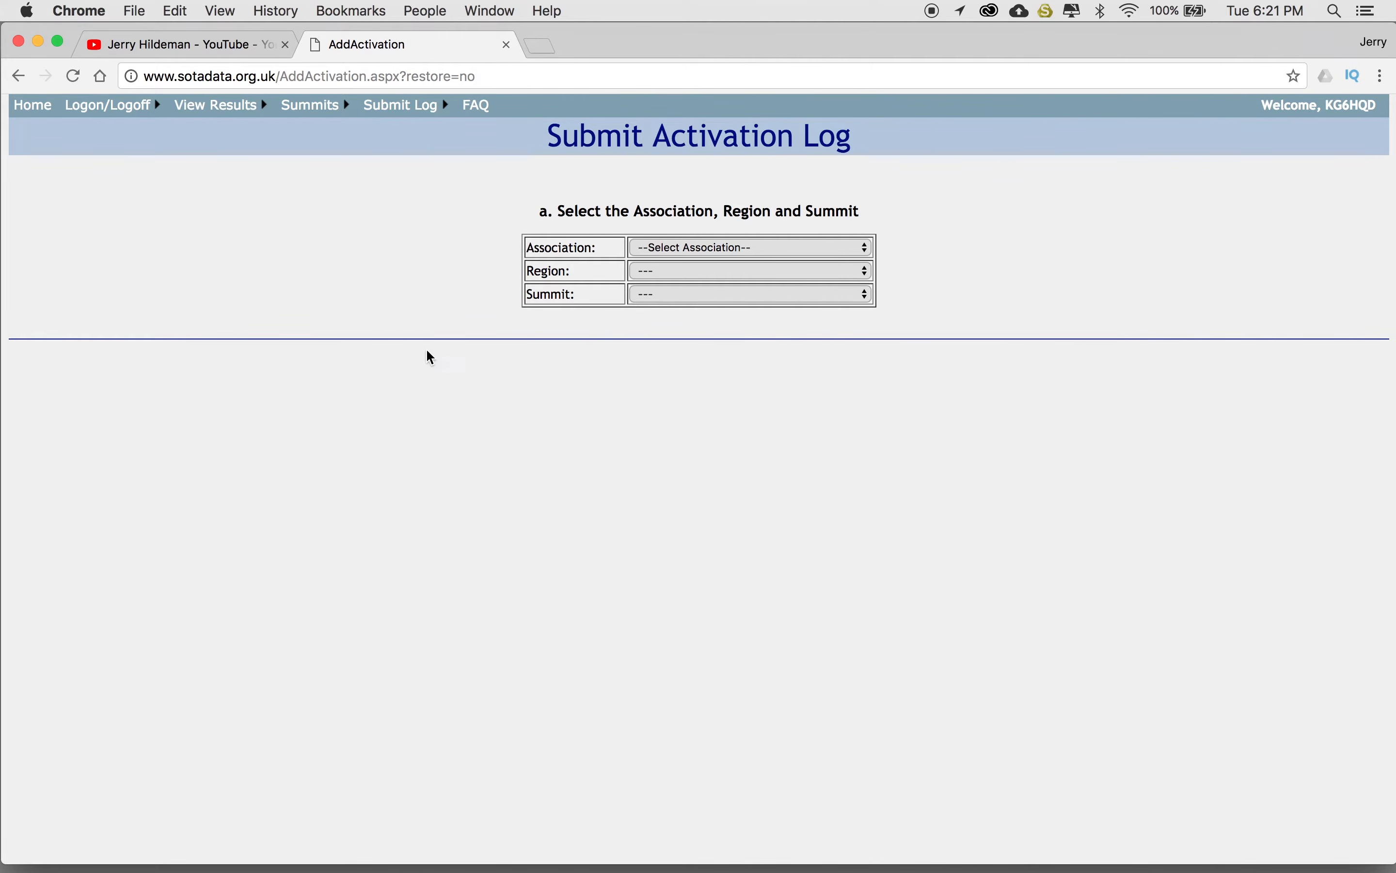
# Choose association W6 - USA, region CT (Transverse Ranges) and summit W6/CT-014 (Kratka Ridge) for the activation
pyautogui.click(698, 249)
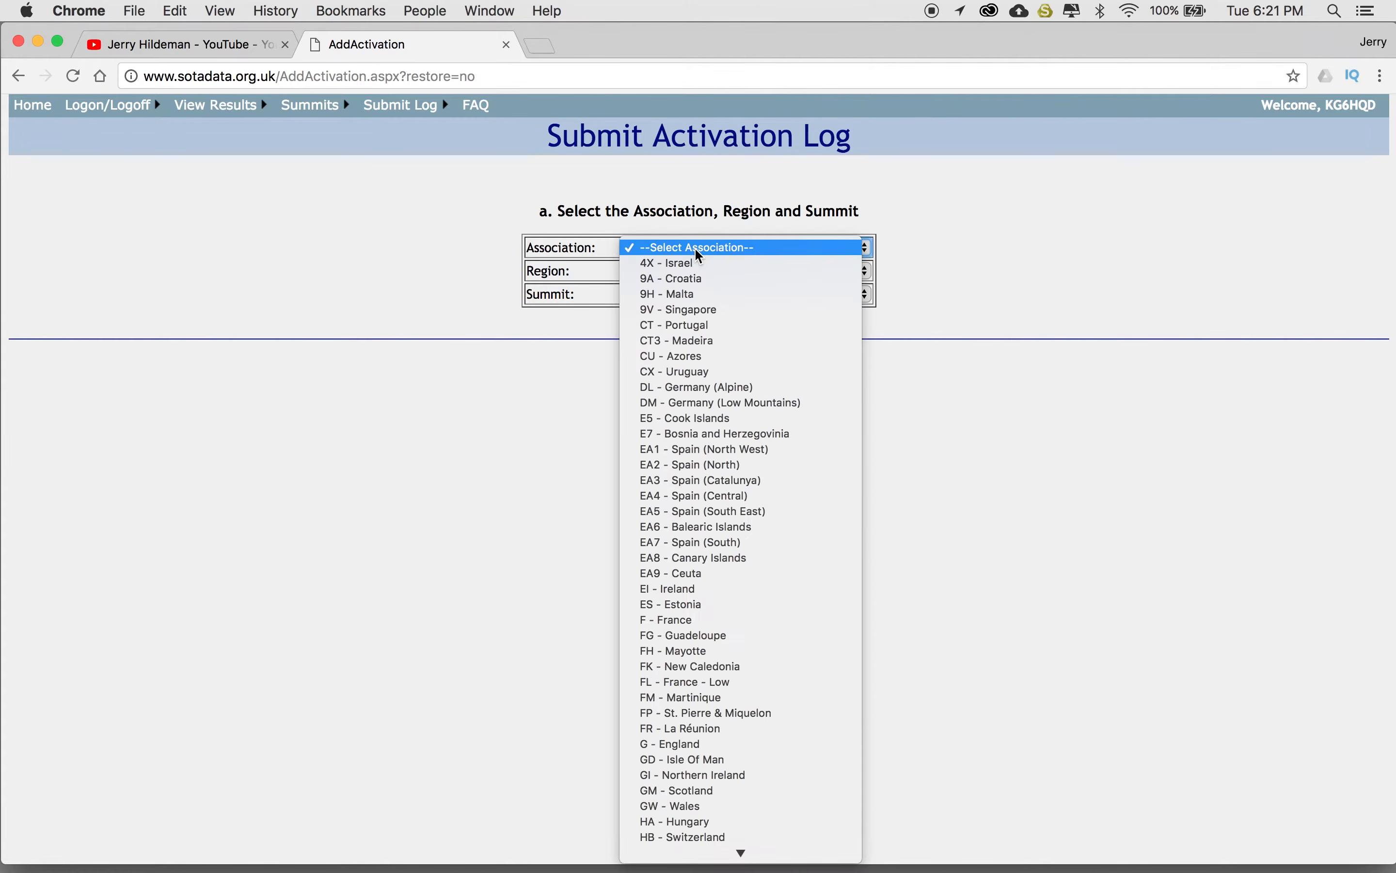
pyautogui.scroll(-10, 759, 818)
pyautogui.scroll(-5, 759, 818)
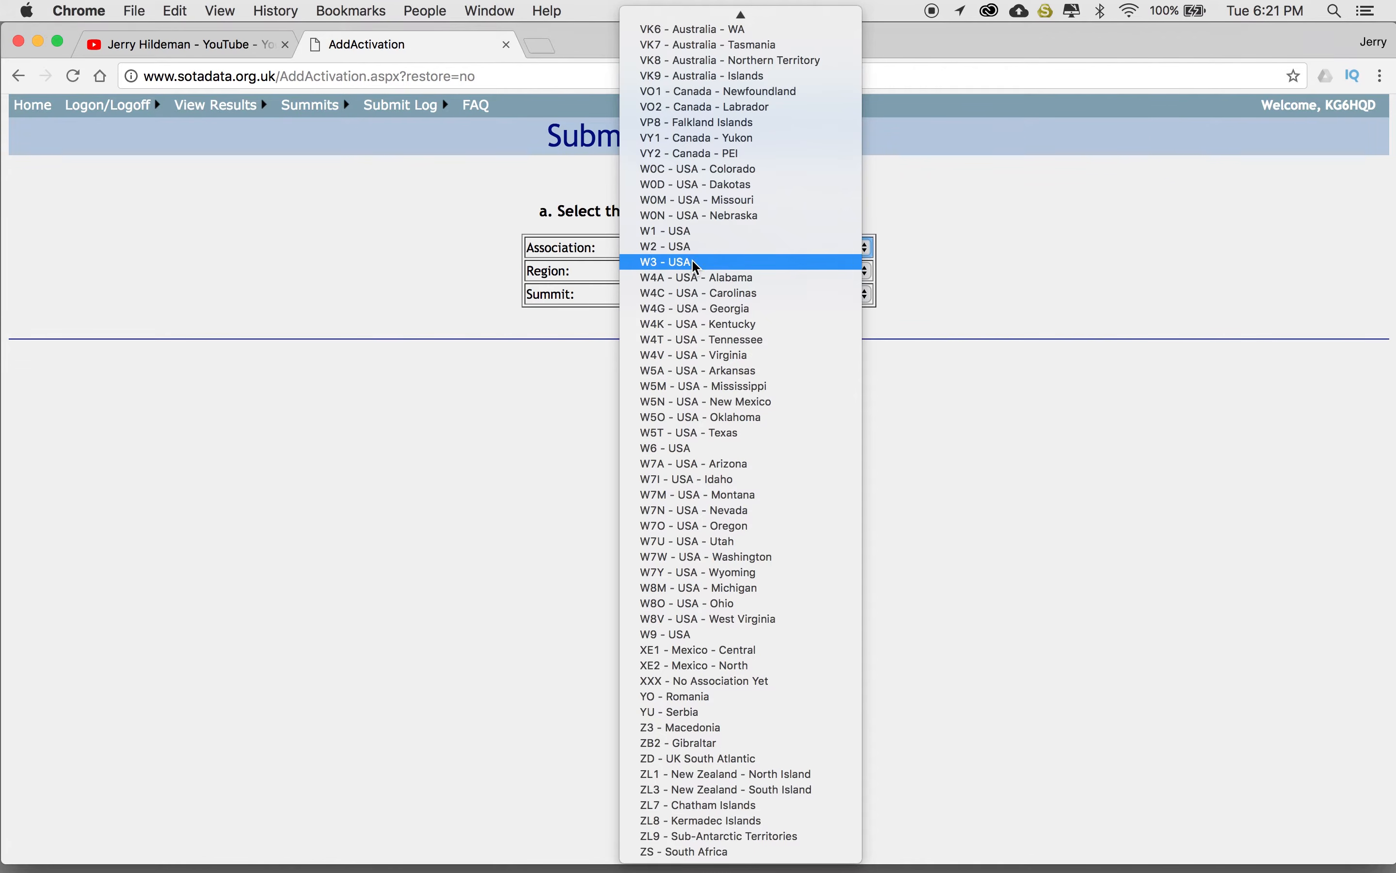
pyautogui.click(673, 447)
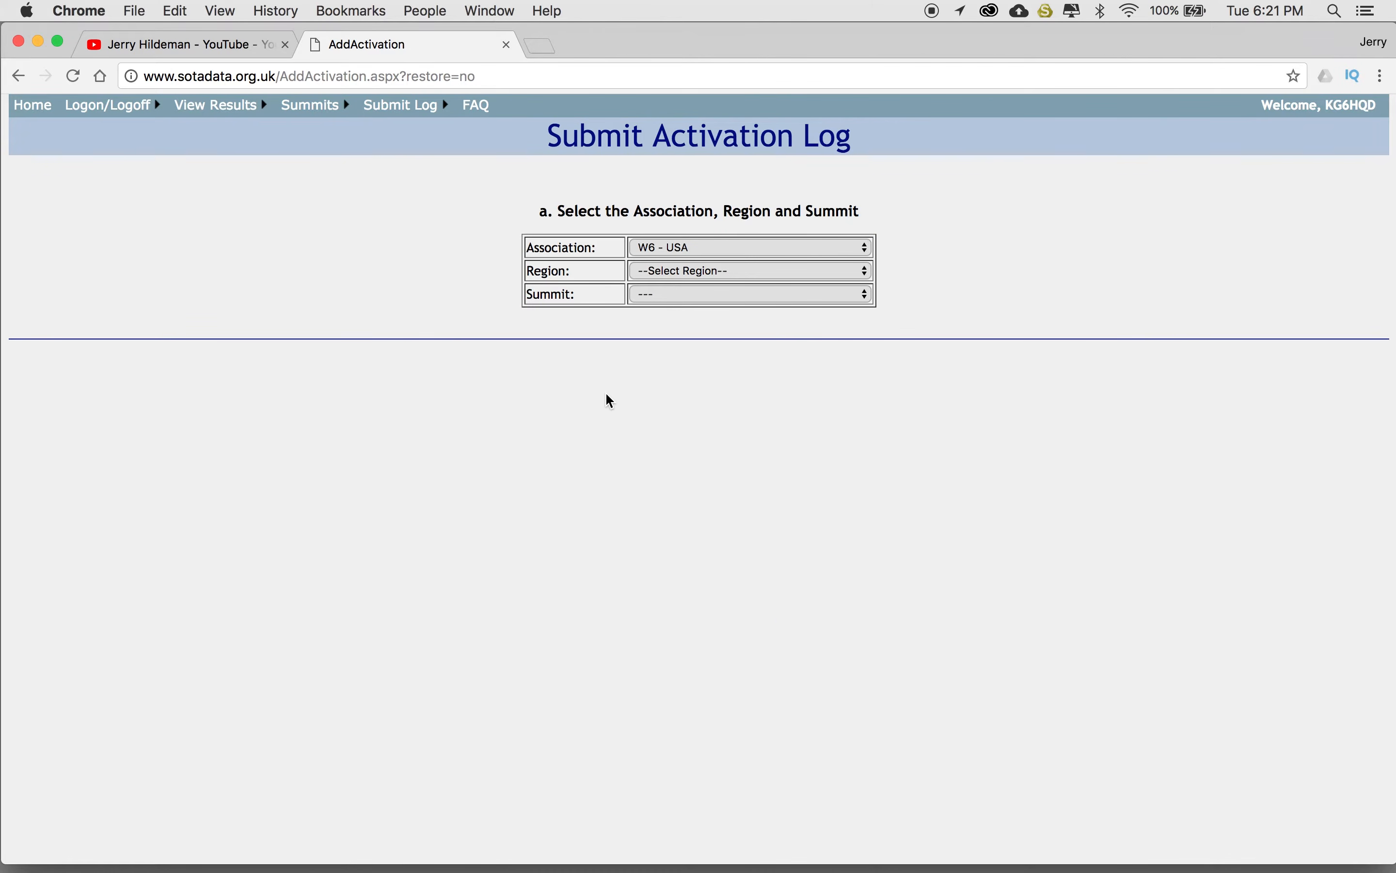
pyautogui.click(640, 270)
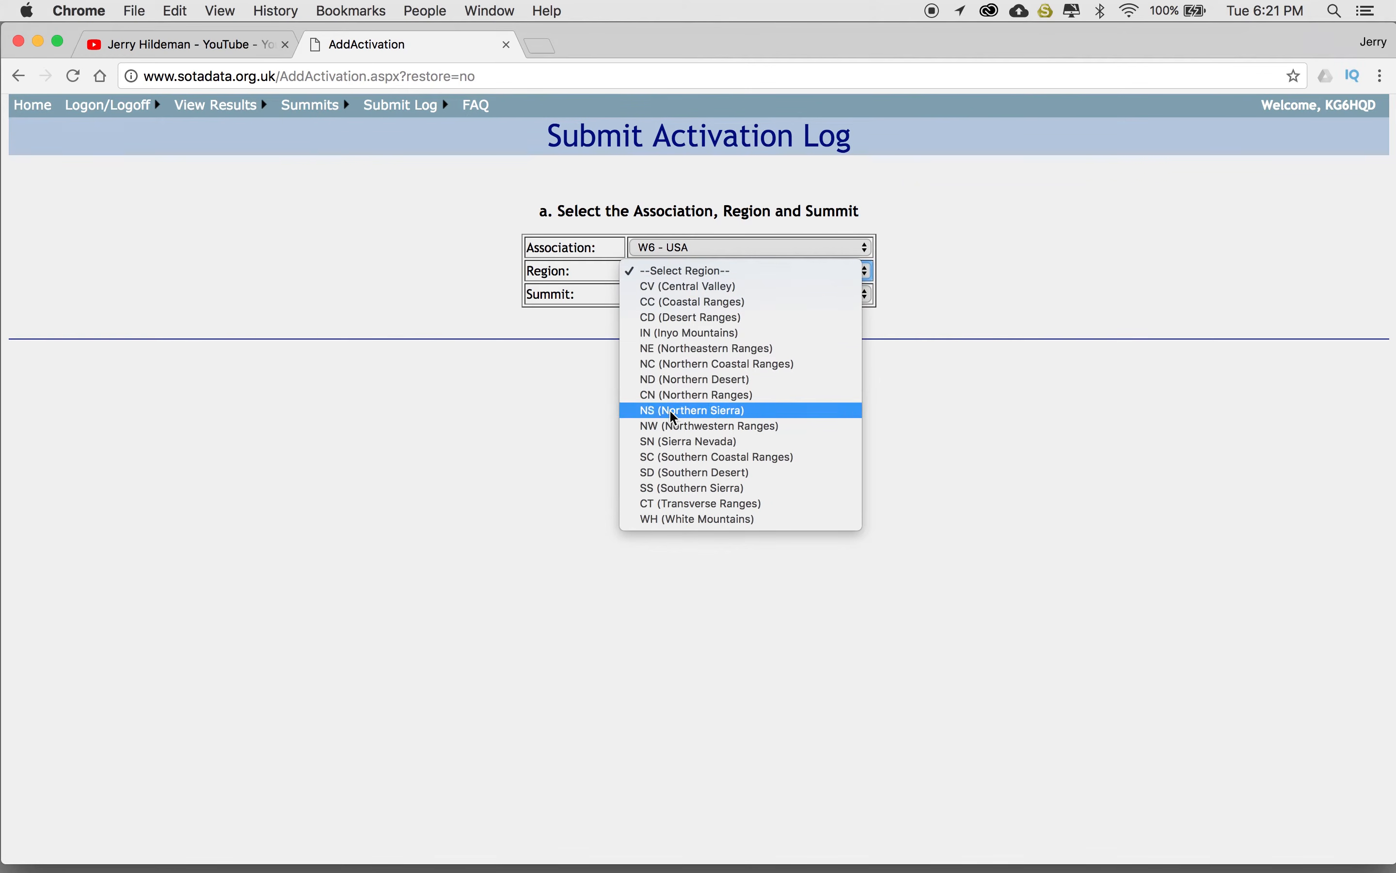
pyautogui.click(664, 504)
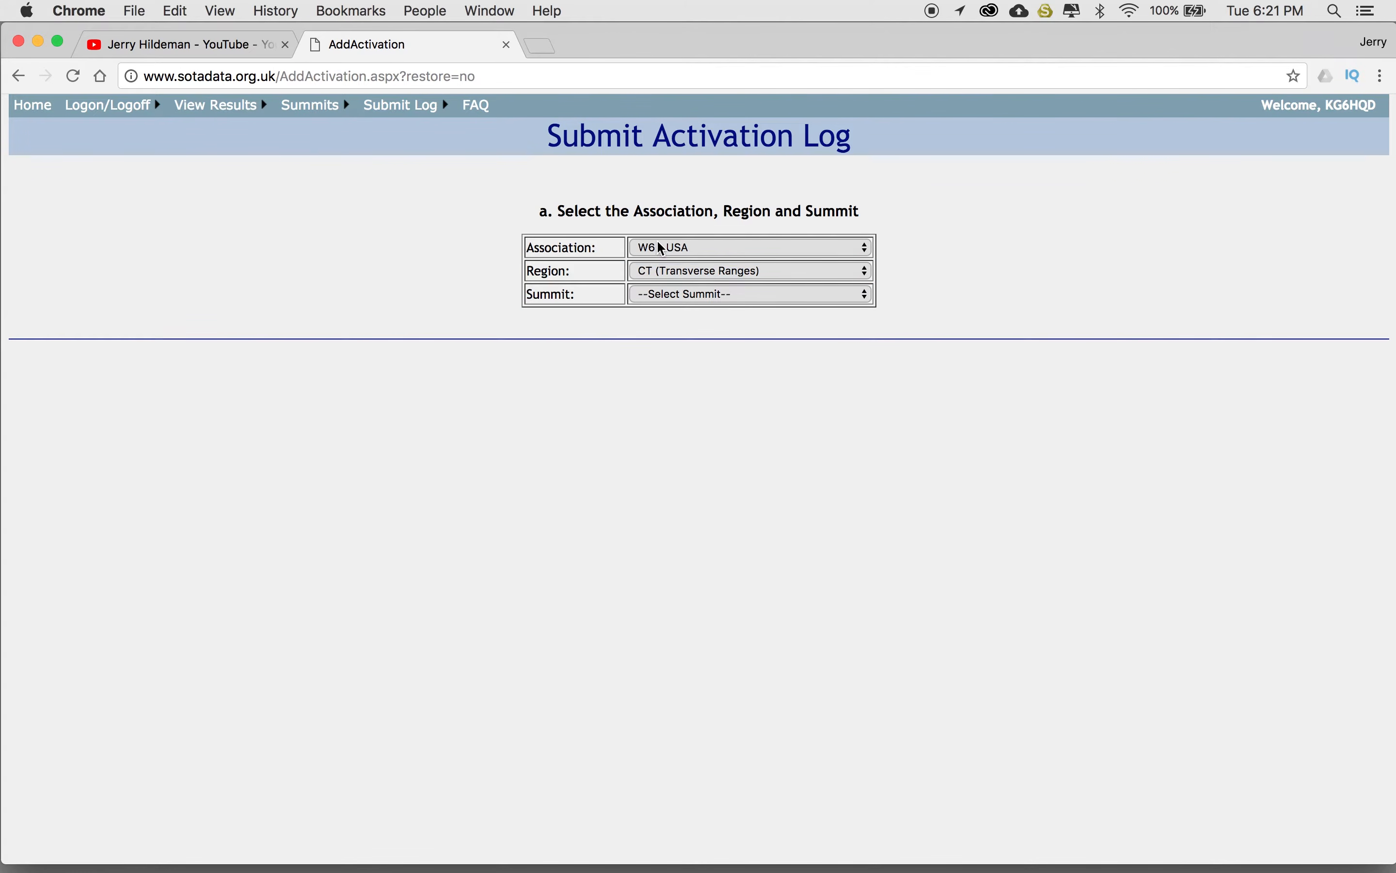
pyautogui.click(657, 295)
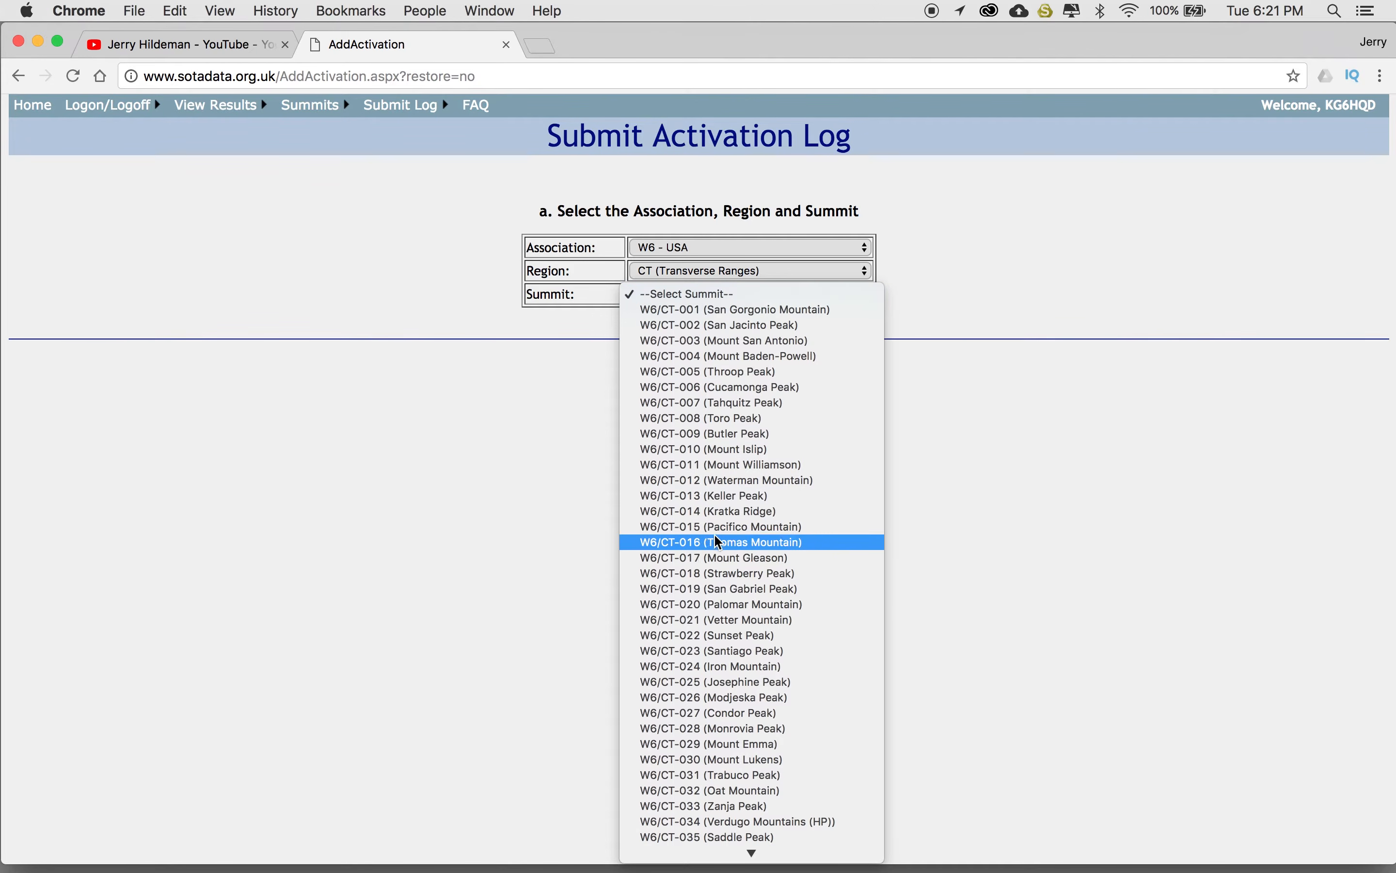
pyautogui.click(750, 510)
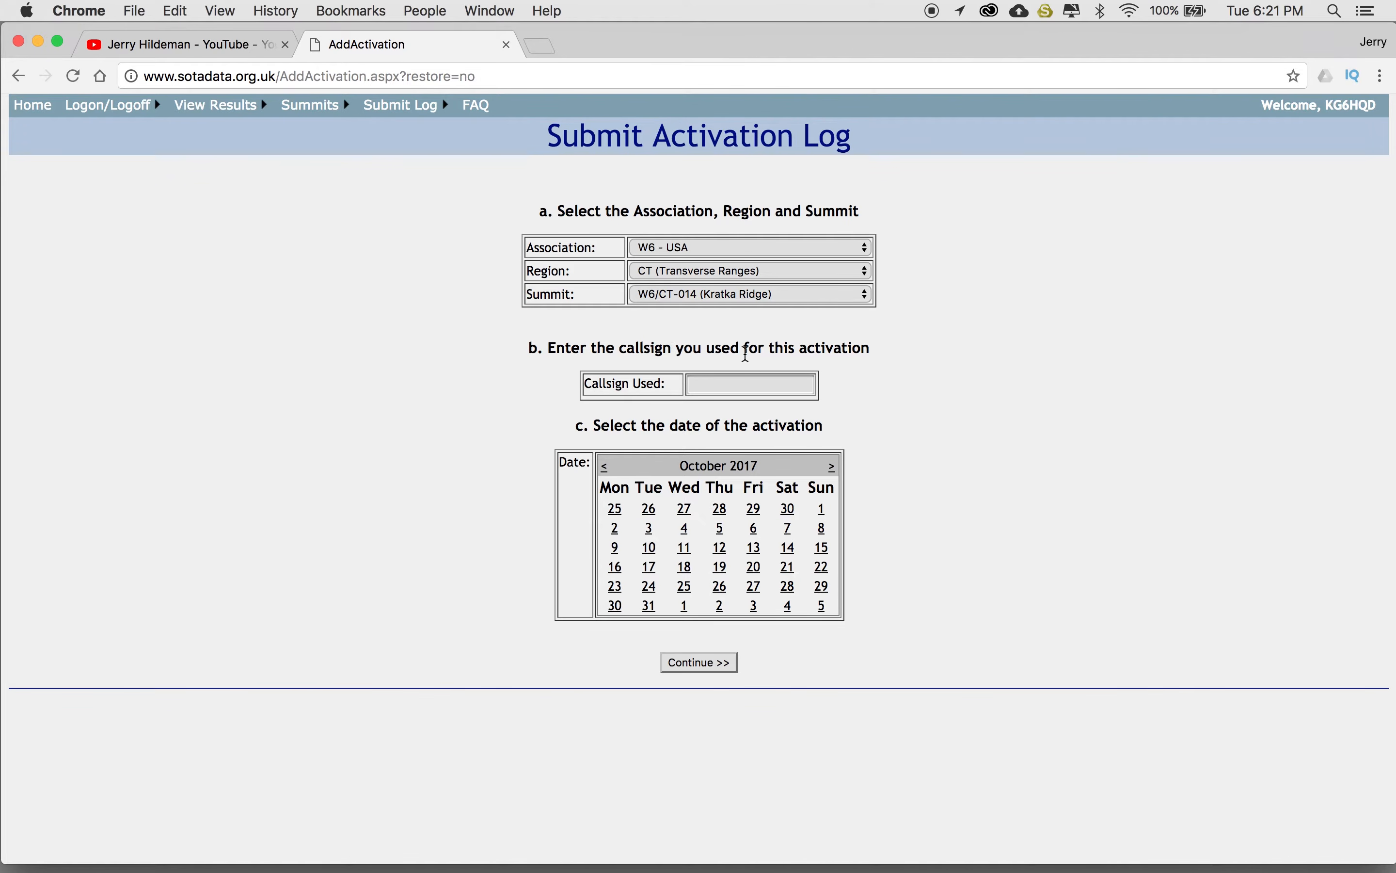
# Enter the operator's own callsign, choose 14 October 2017 as the activation date and continue to the QSO details
pyautogui.click(796, 380)
pyautogui.write('kg6hqd')
pyautogui.click(908, 402)
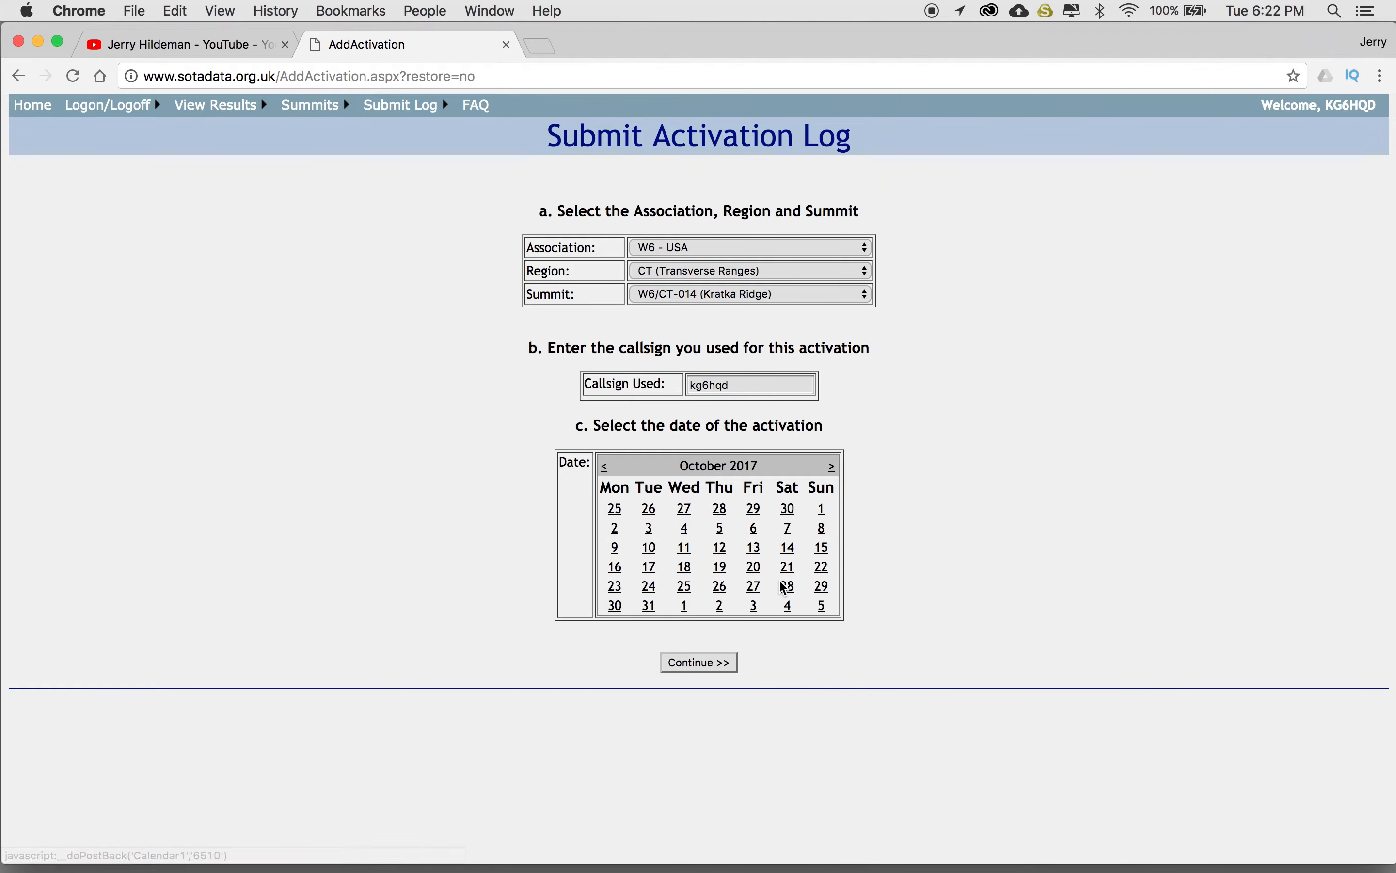
pyautogui.click(793, 553)
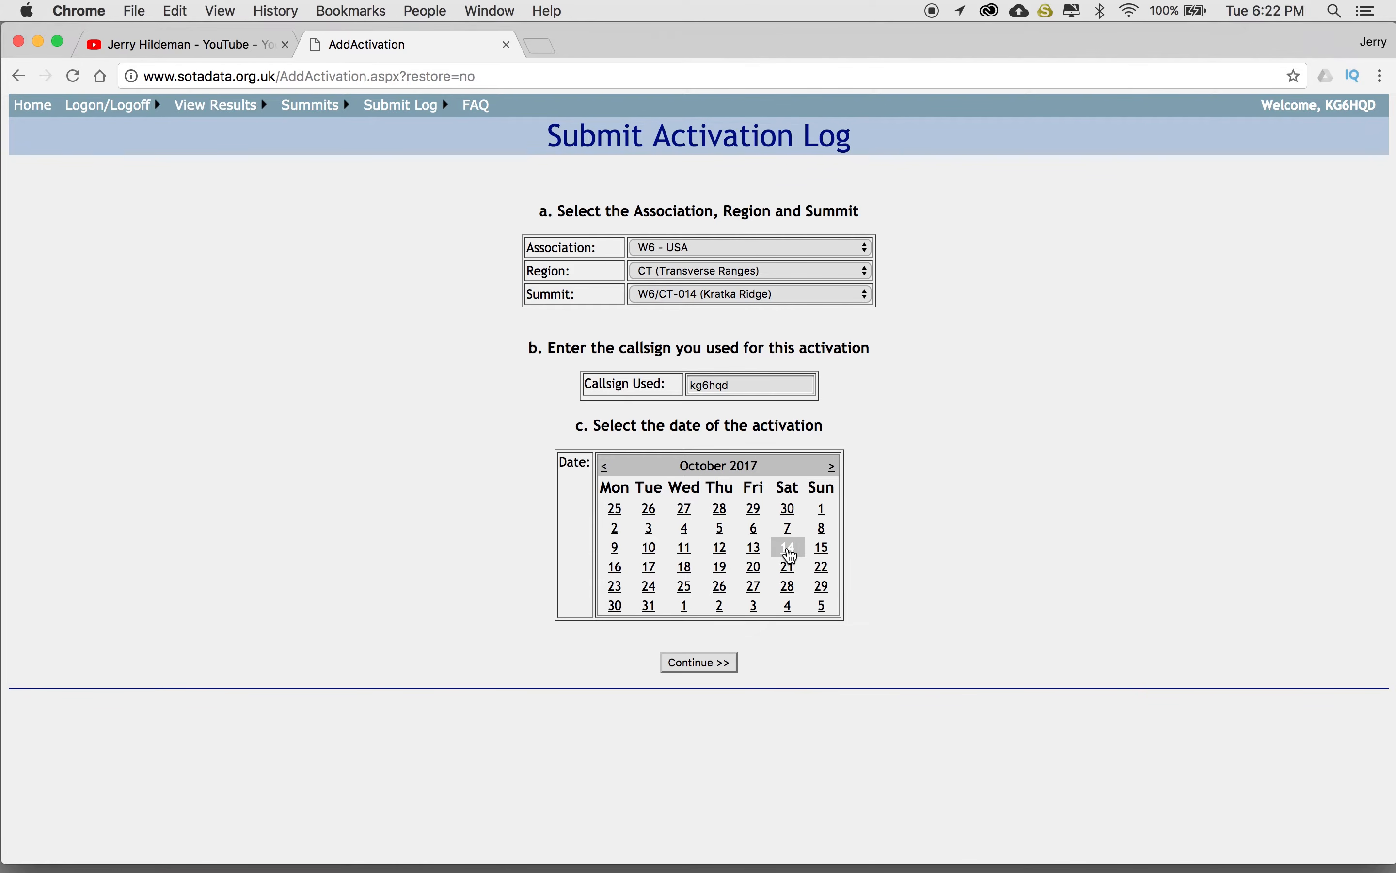
pyautogui.click(789, 552)
pyautogui.click(725, 663)
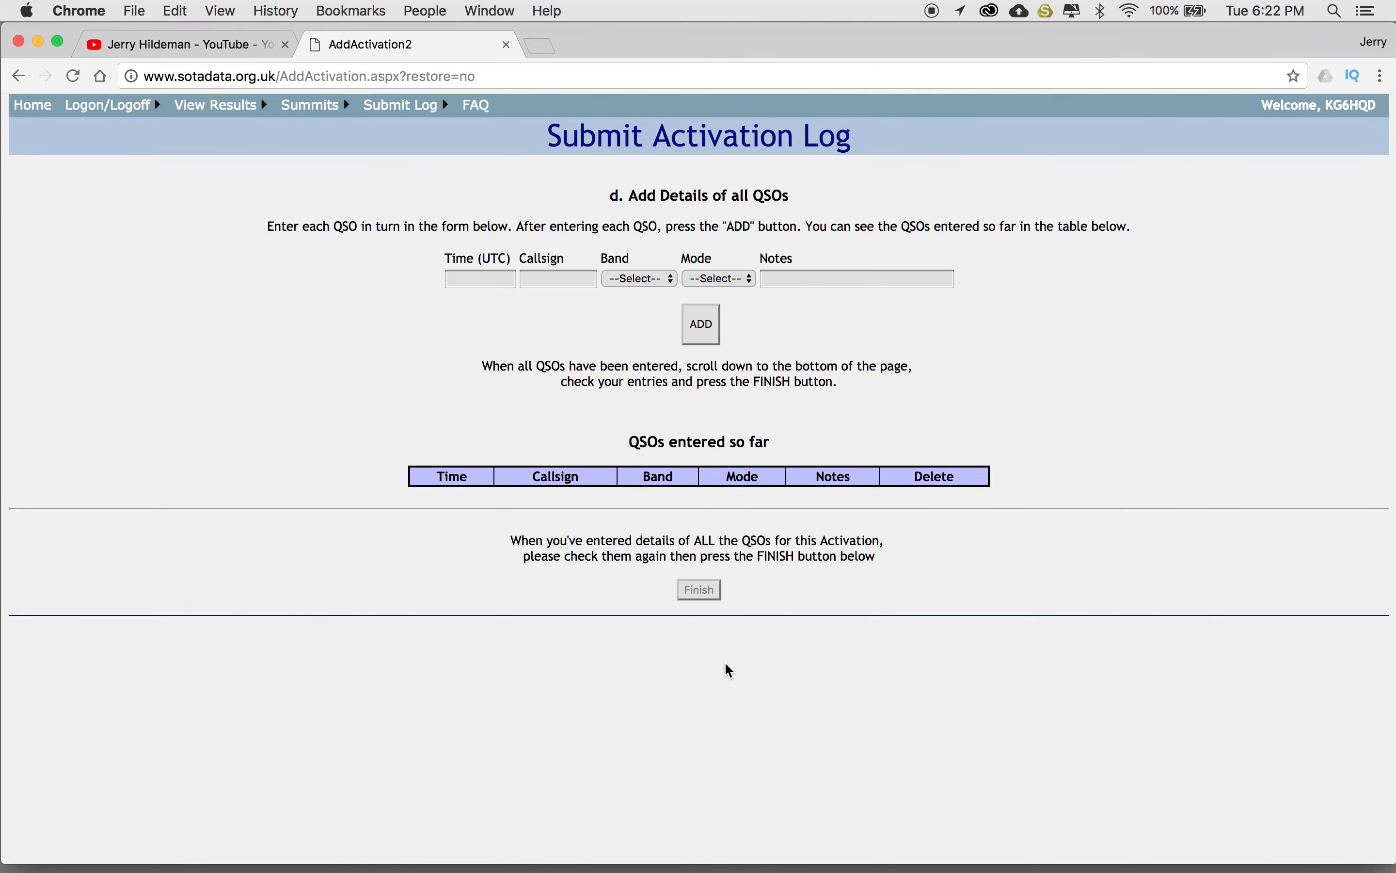
# Enter 01000 as the QSO's UTC time and fill in the contacted station's callsign
pyautogui.click(487, 279)
pyautogui.write('0')
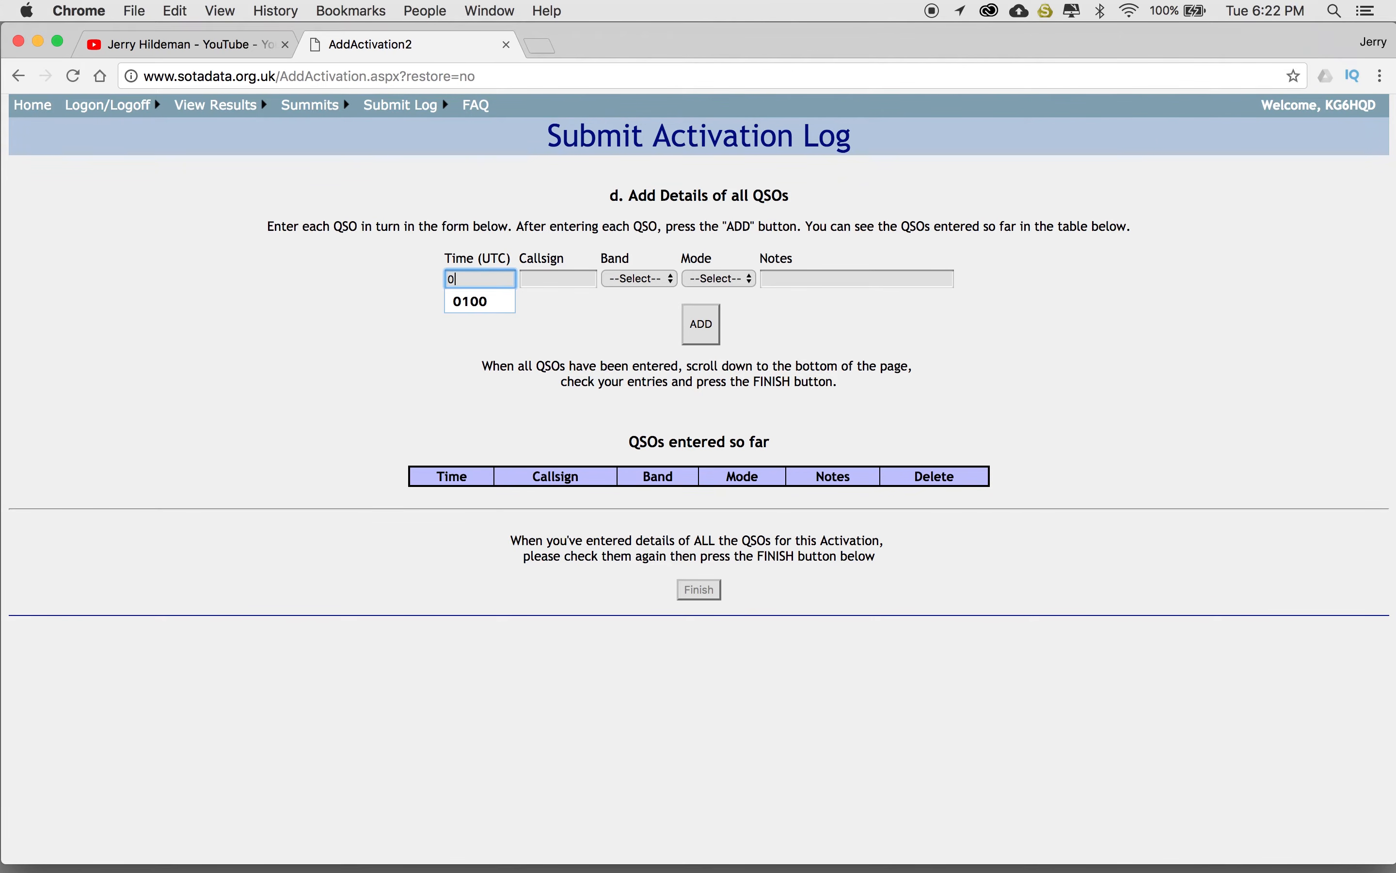
pyautogui.write('10000')
pyautogui.press('Tab')
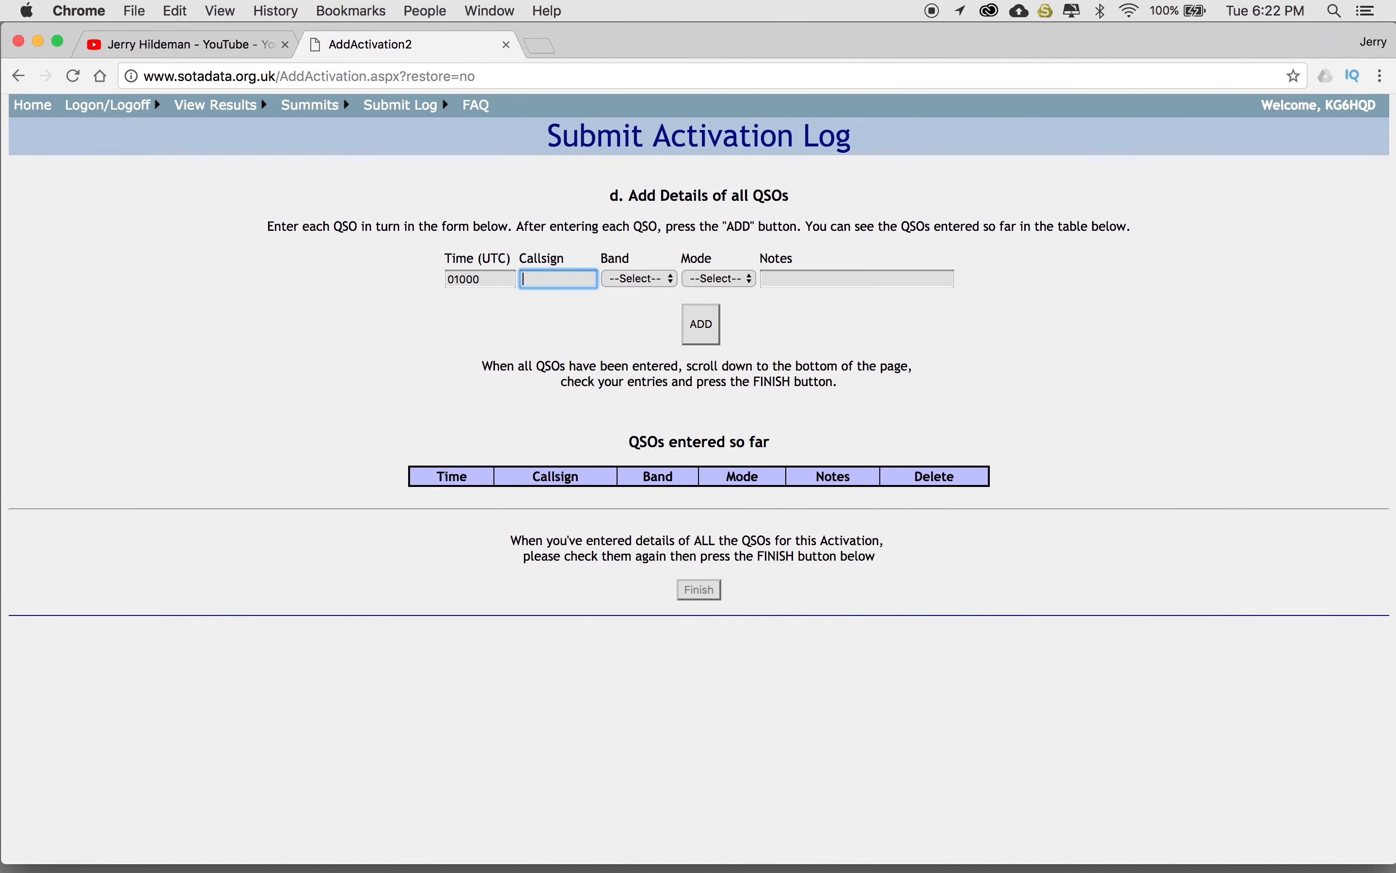
pyautogui.write('w7rv')
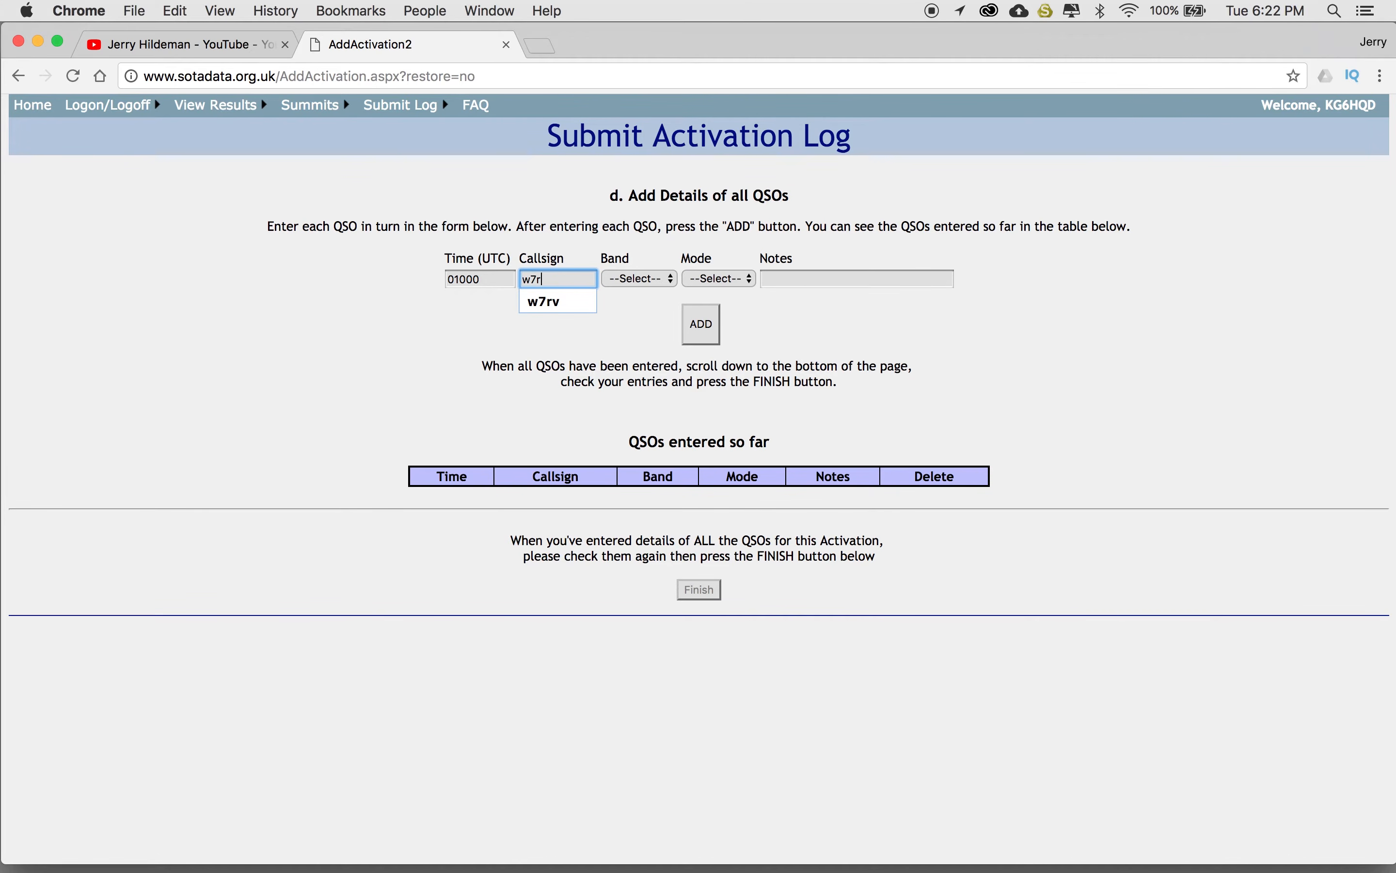
pyautogui.press('Tab')
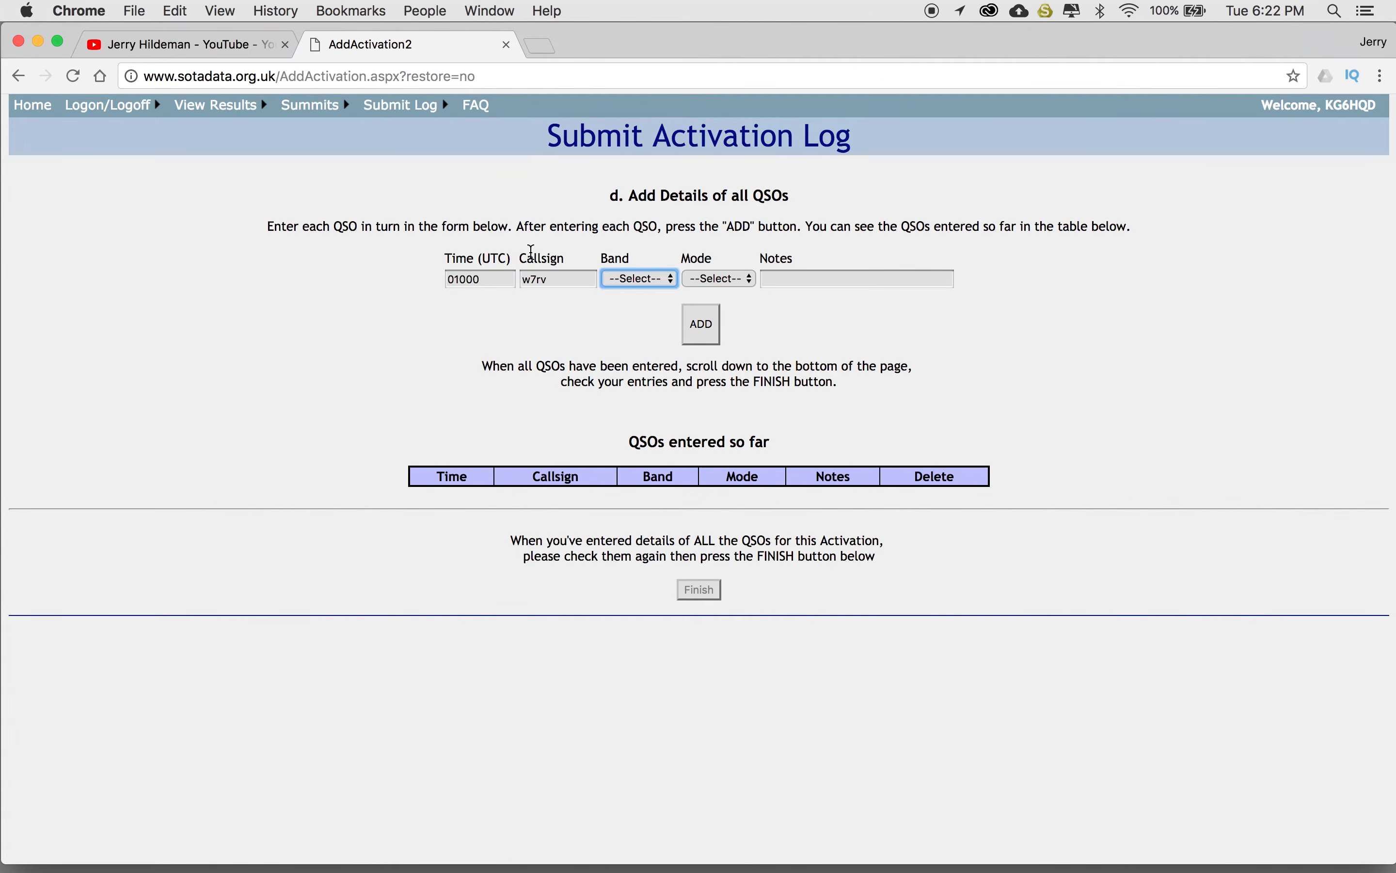
# Set the QSO's band to 7MHz, mode to SSB and notes to 59/33, and add it to the activation log
pyautogui.click(618, 279)
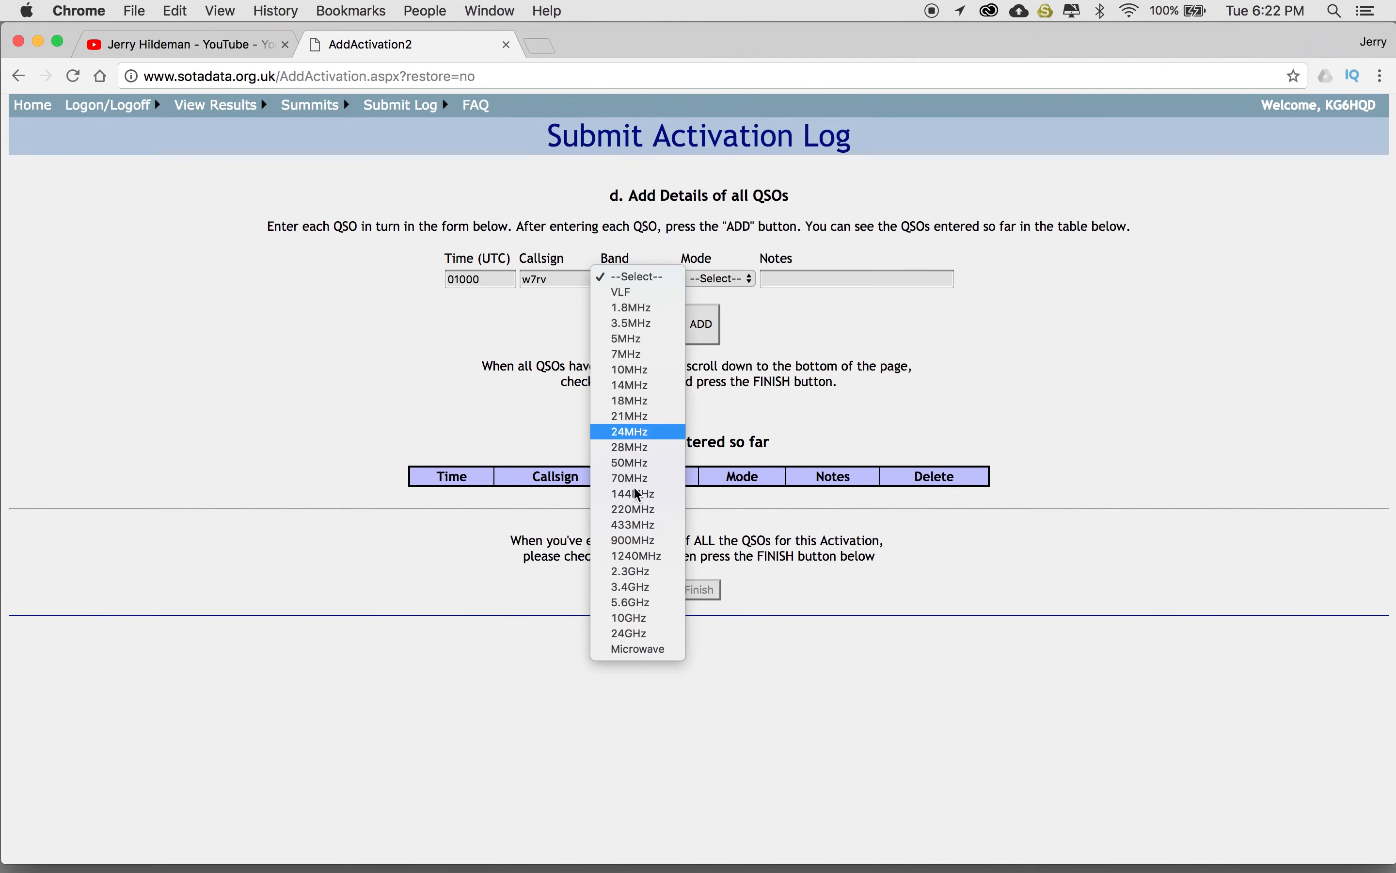
pyautogui.click(656, 354)
pyautogui.click(722, 279)
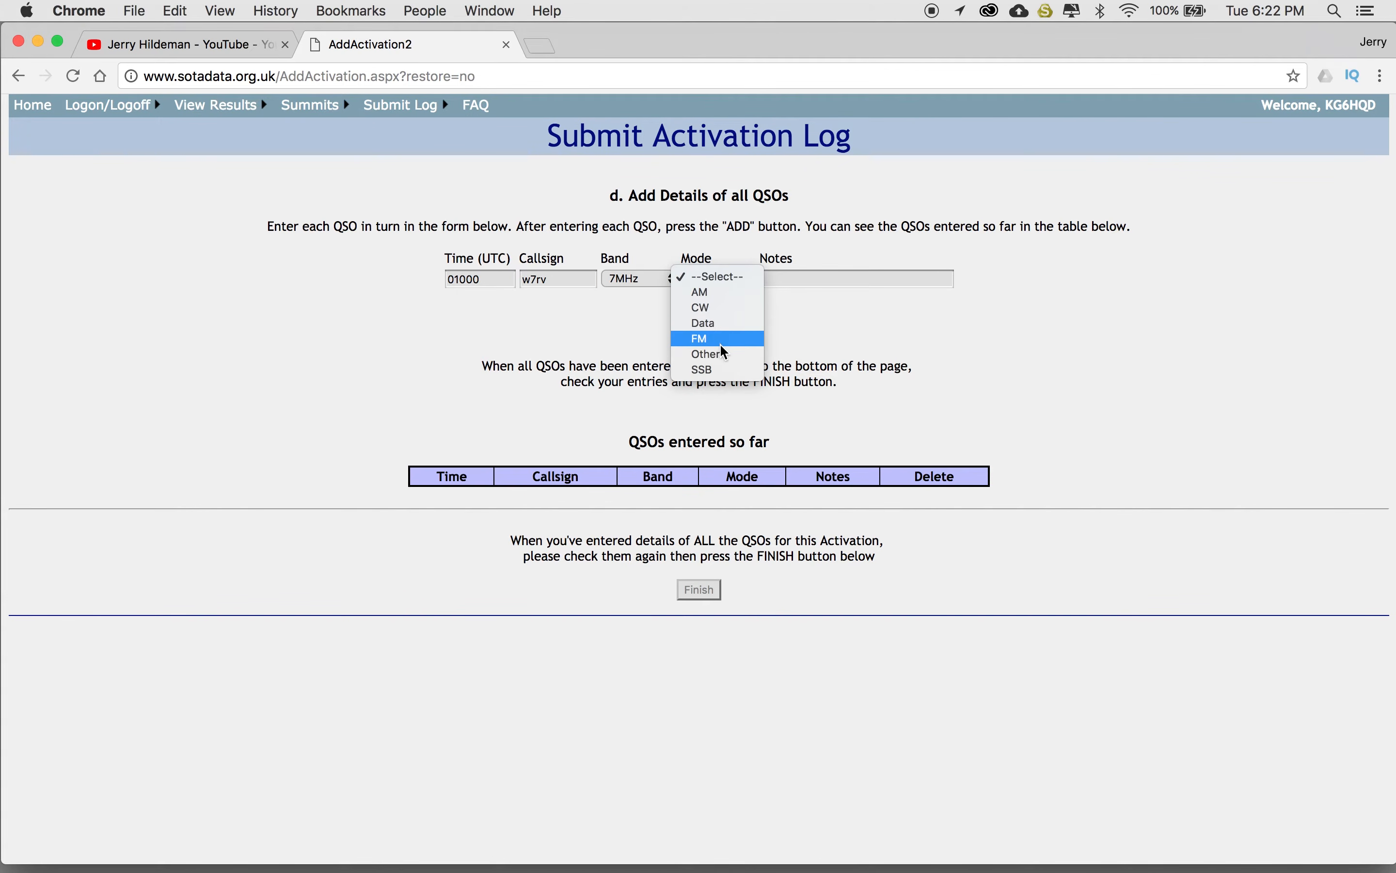
pyautogui.click(725, 373)
pyautogui.click(813, 281)
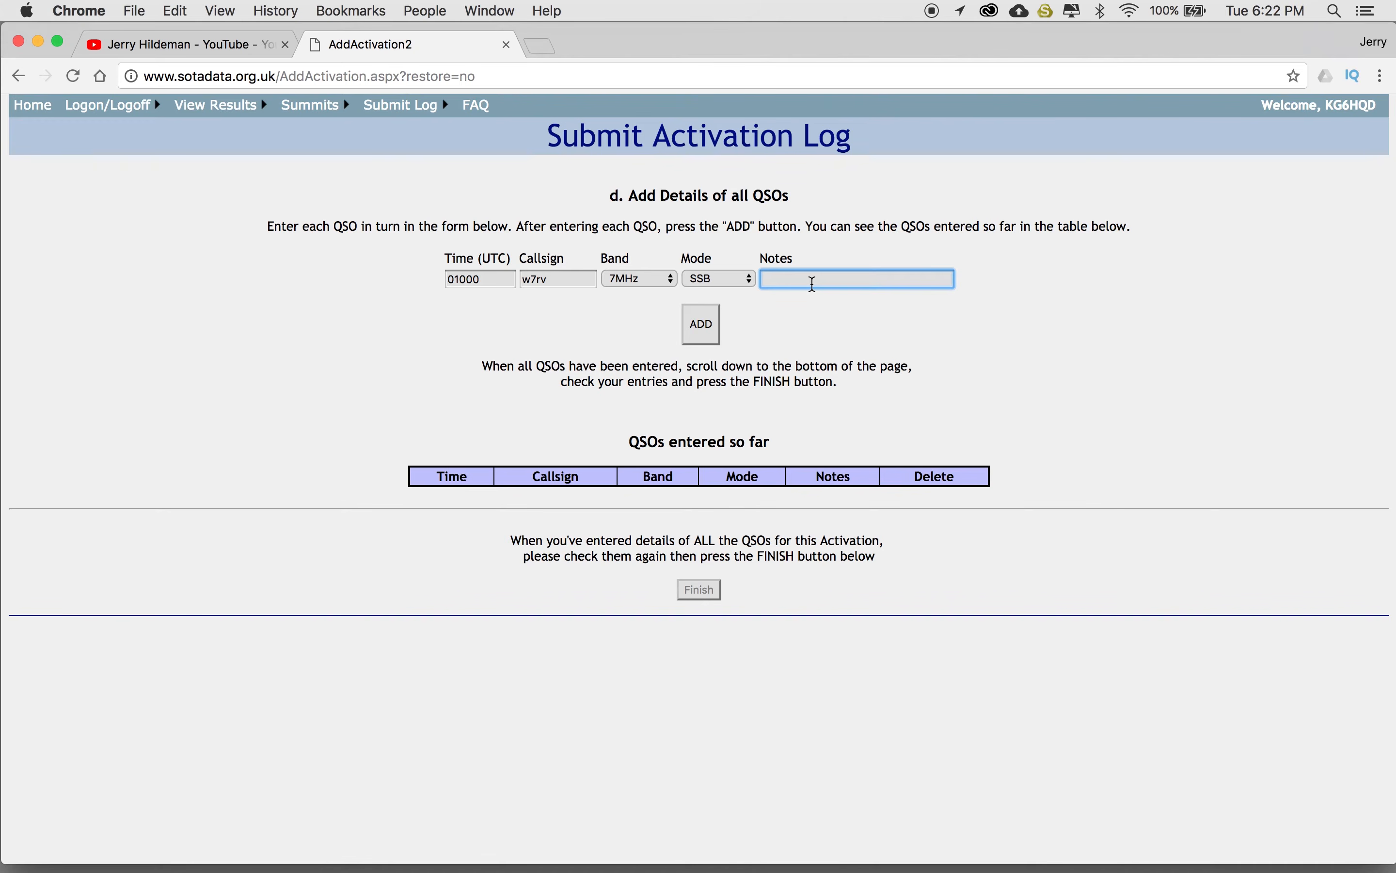
pyautogui.write('59/33')
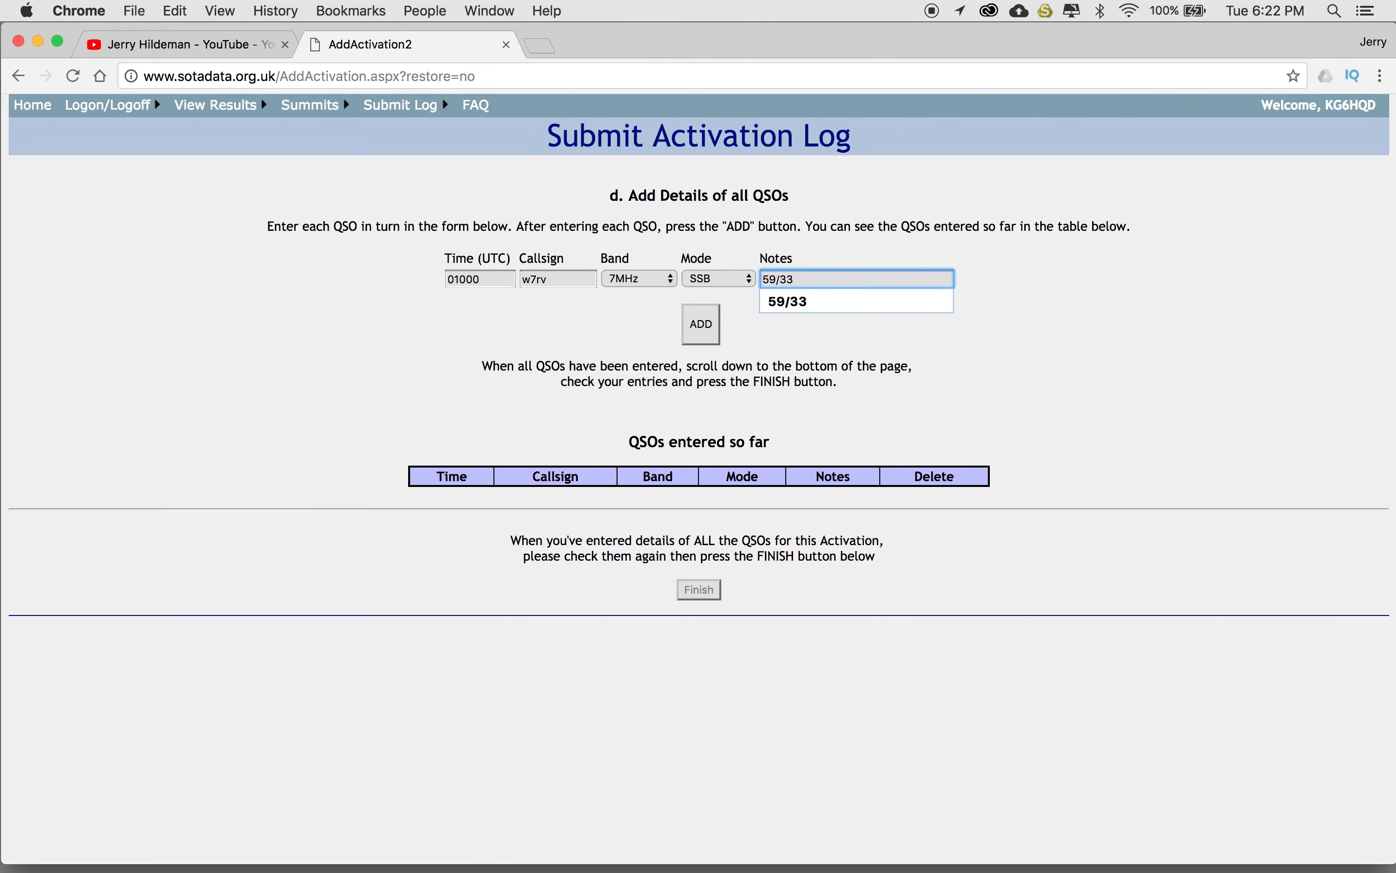
pyautogui.click(691, 332)
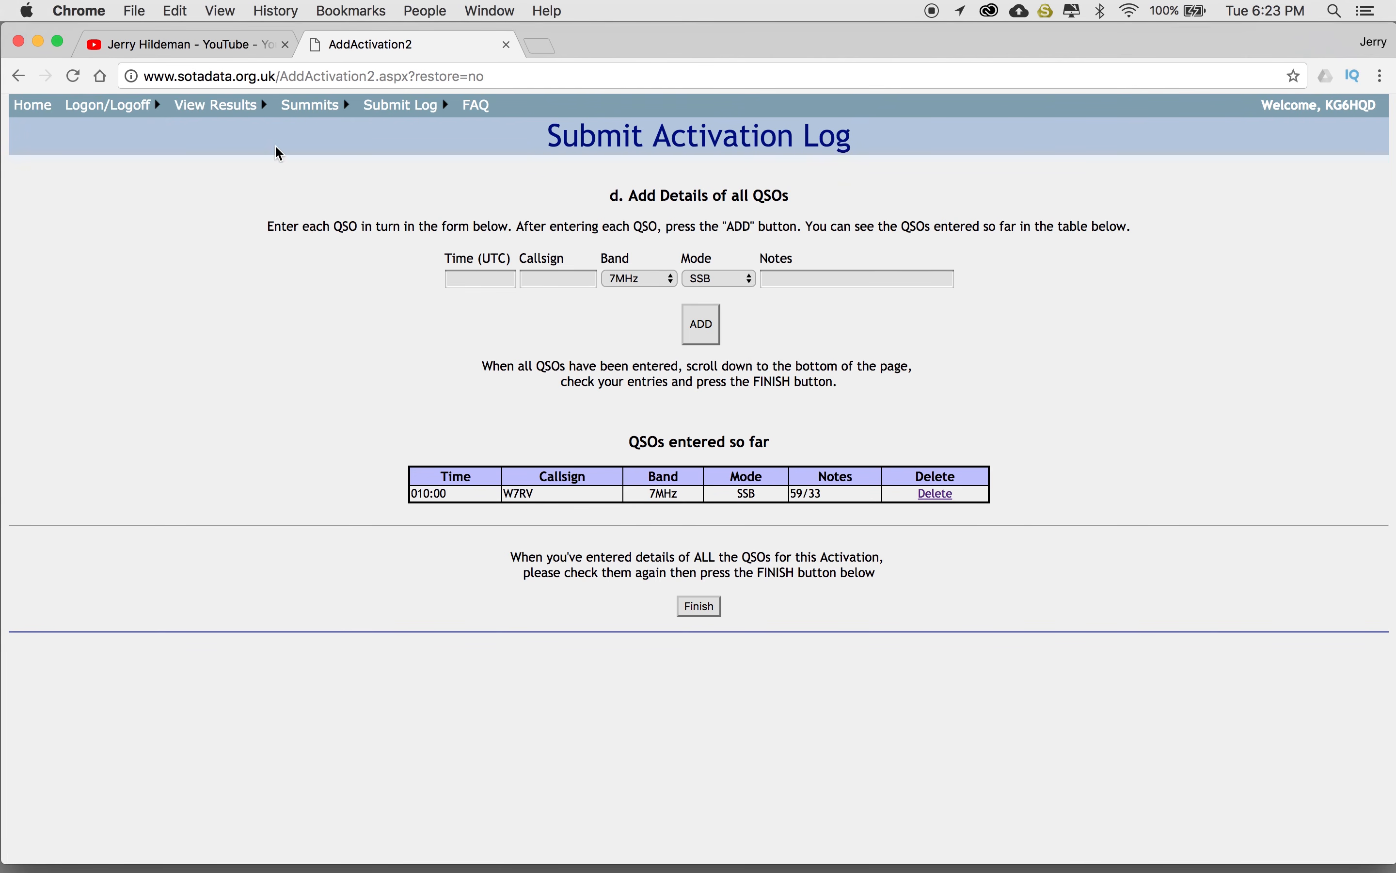
# Open the form for submitting a Chaser/S2S/SWL entry
pyautogui.moveTo(398, 107)
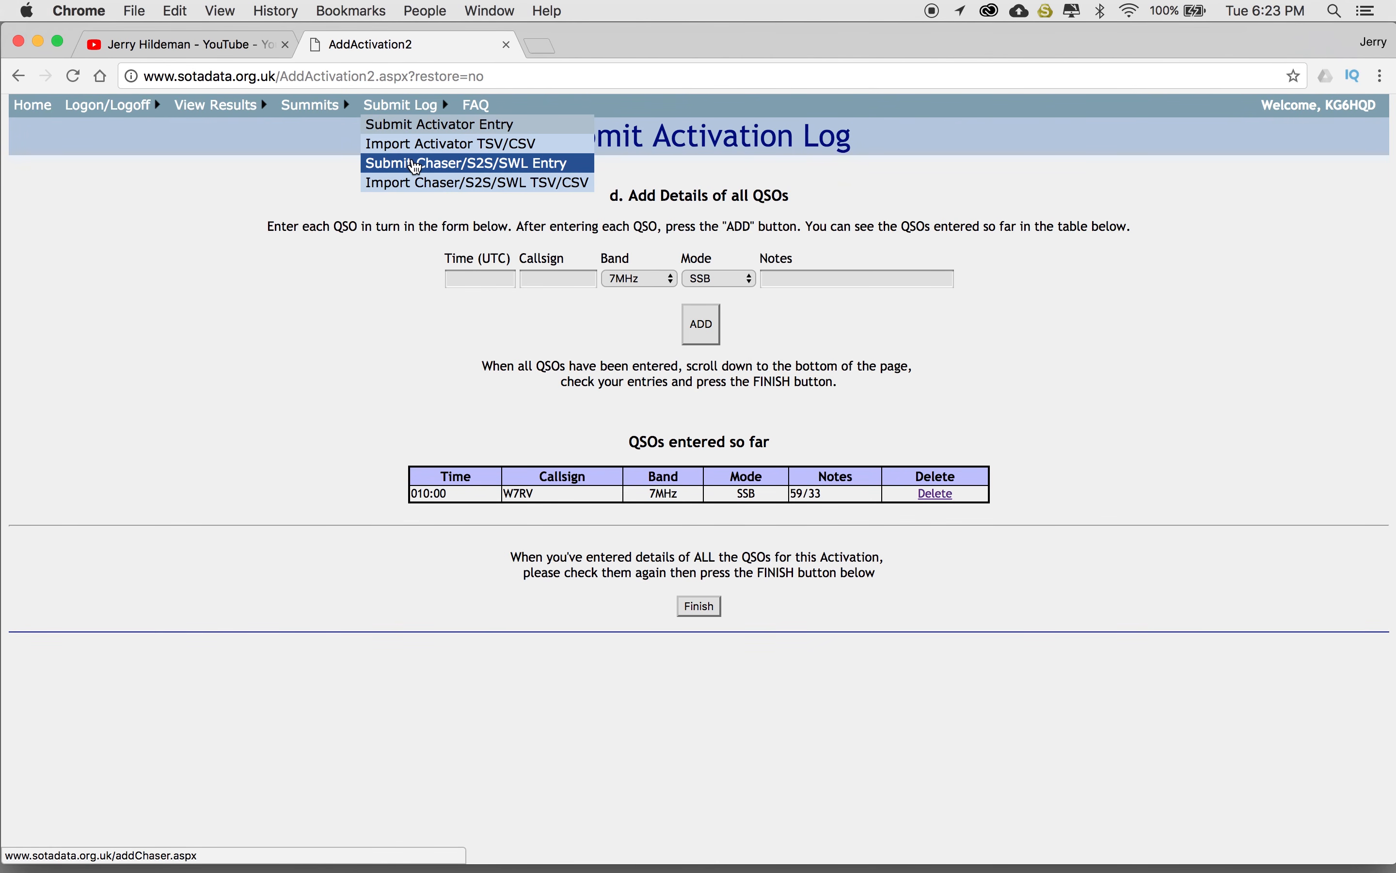
pyautogui.click(479, 166)
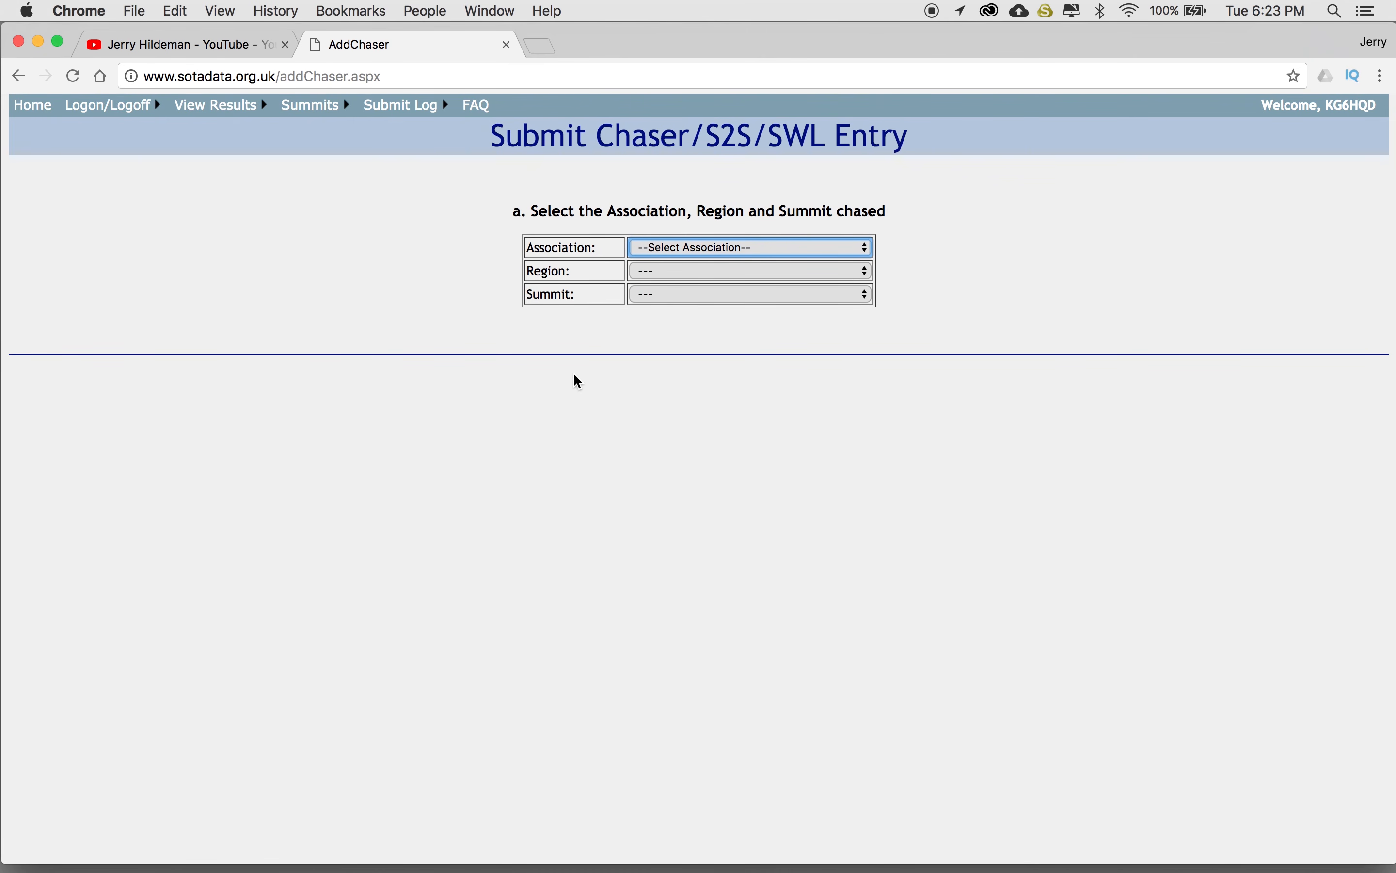